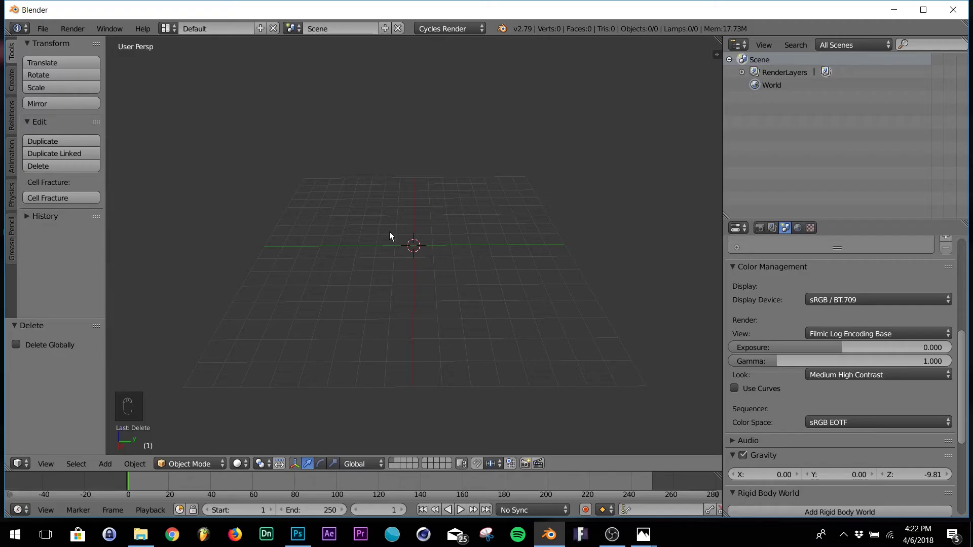
- Search the add-on preferences for "lib" to check whether Material Library is enabled, and close the preferences
key("shift+a")
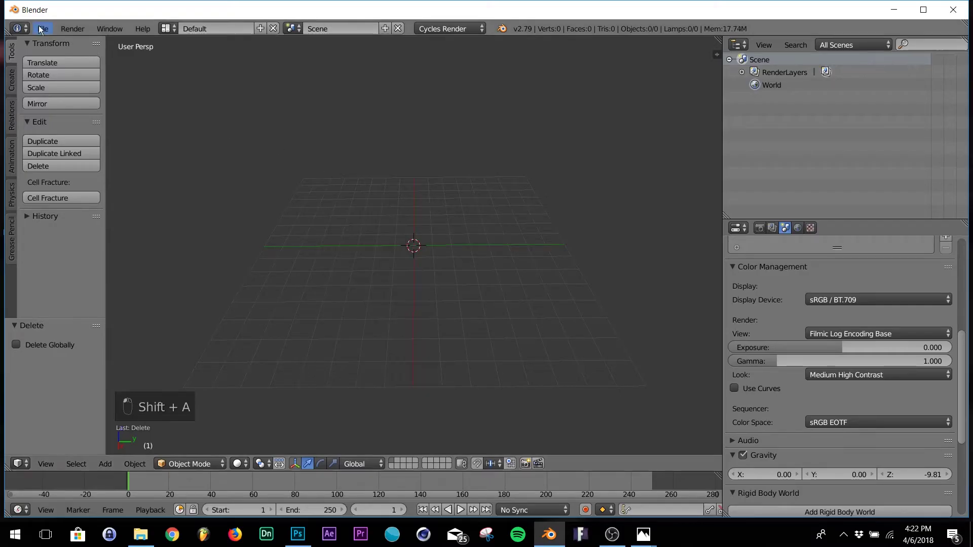
left_click(40, 30)
left_click(96, 168)
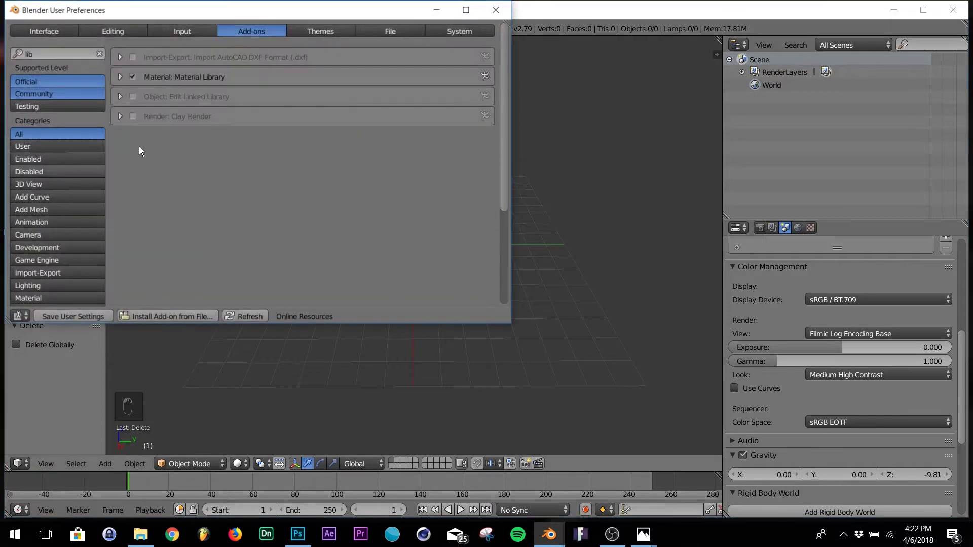
left_click(71, 54)
key("BackSpace")
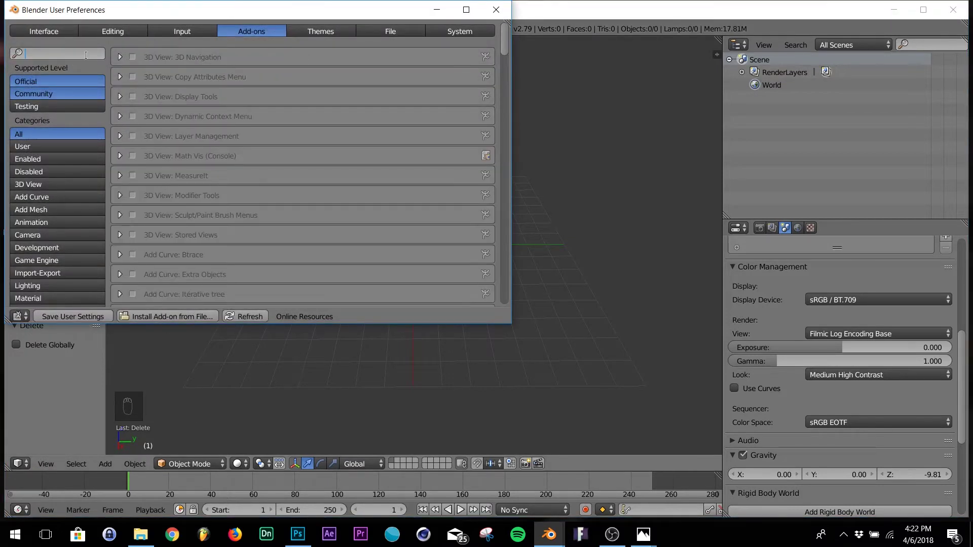
type("lib")
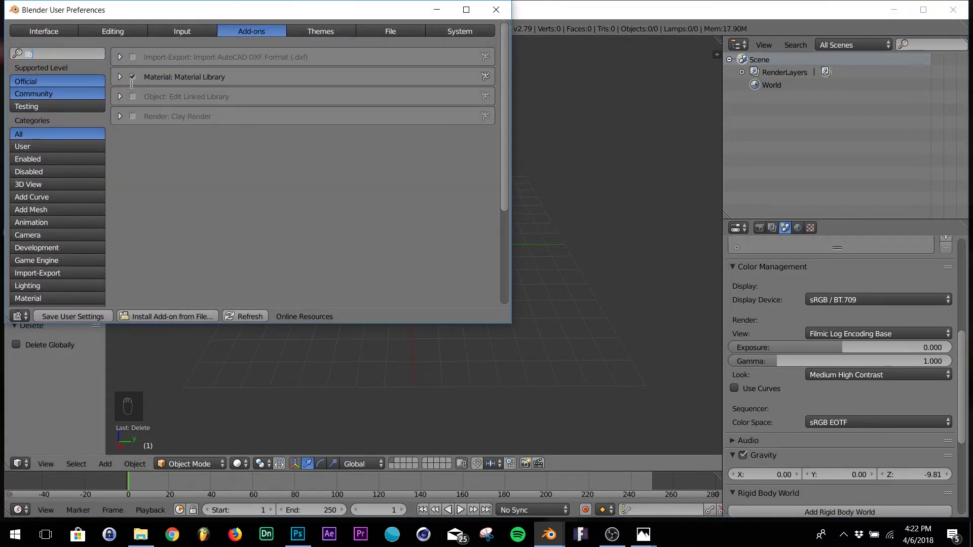
left_click(488, 10)
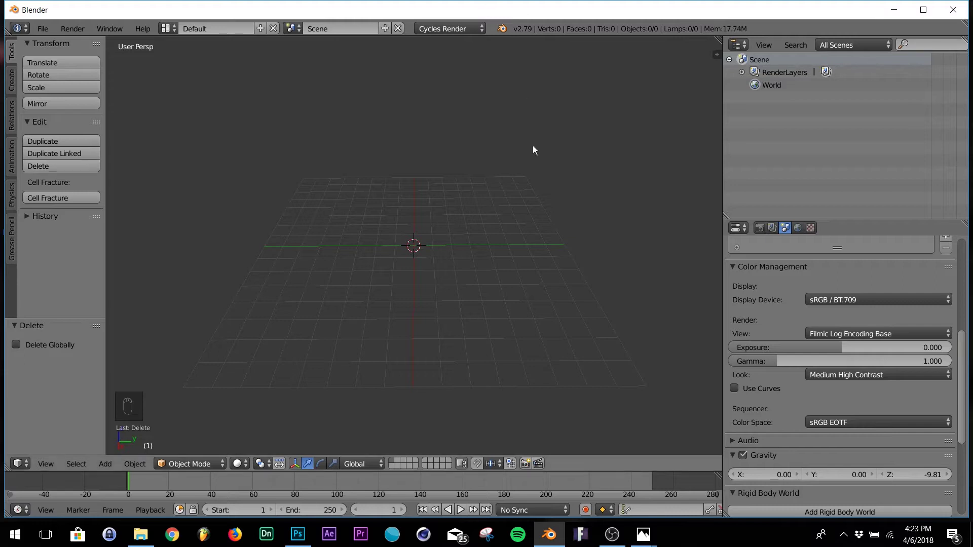
- Add an Ico Sphere mesh at the scene's centre and scale it up to about 4.287
key("shift+a")
mouse_move(434, 325)
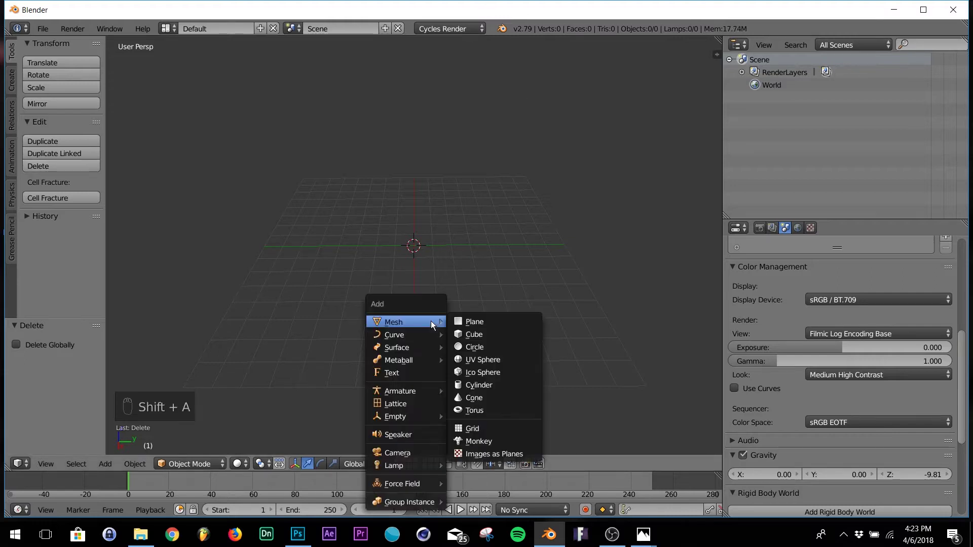
left_click(492, 371)
key("s")
left_click(602, 346)
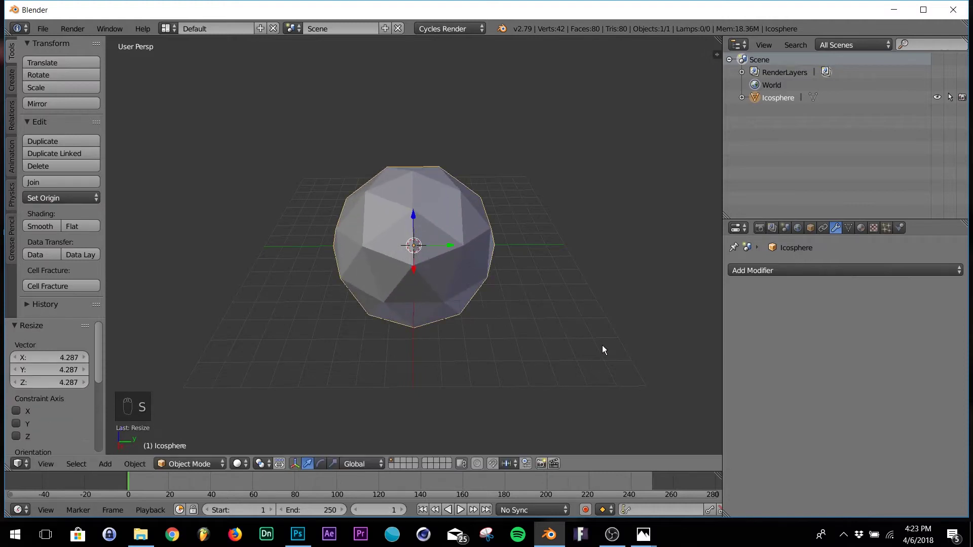
- Add a Simple Deform modifier to the icosphere in Twist mode with an angle of 241°
left_click(774, 273)
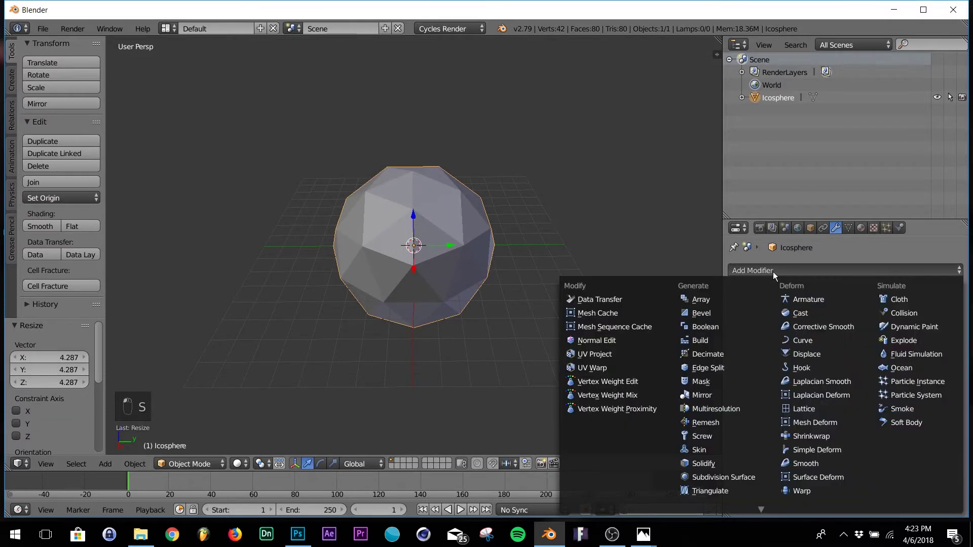
left_click(827, 450)
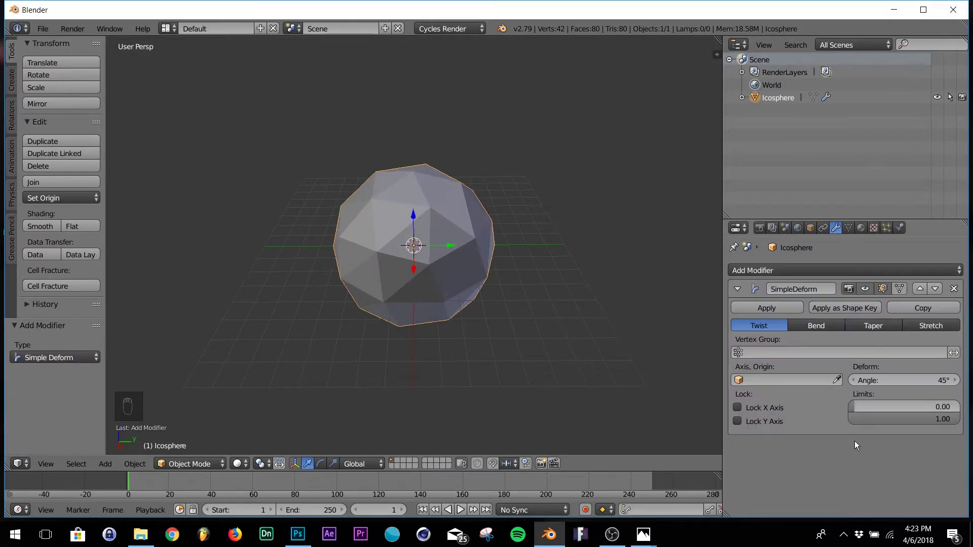
left_click(758, 329)
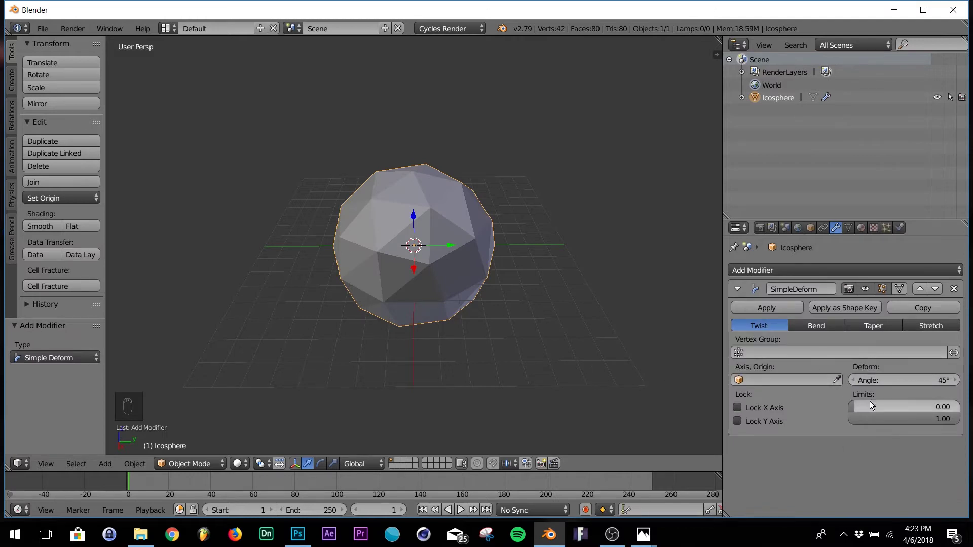
left_click_drag(862, 382, 962, 382)
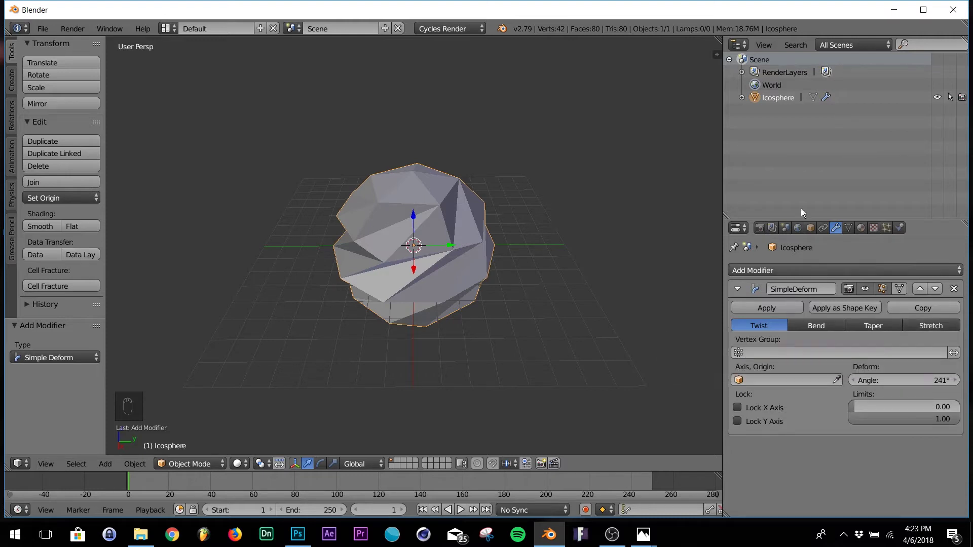
- Add a Wireframe modifier to the icosphere with Replace Original turned off and a thickness of about 0.0351
left_click(807, 271)
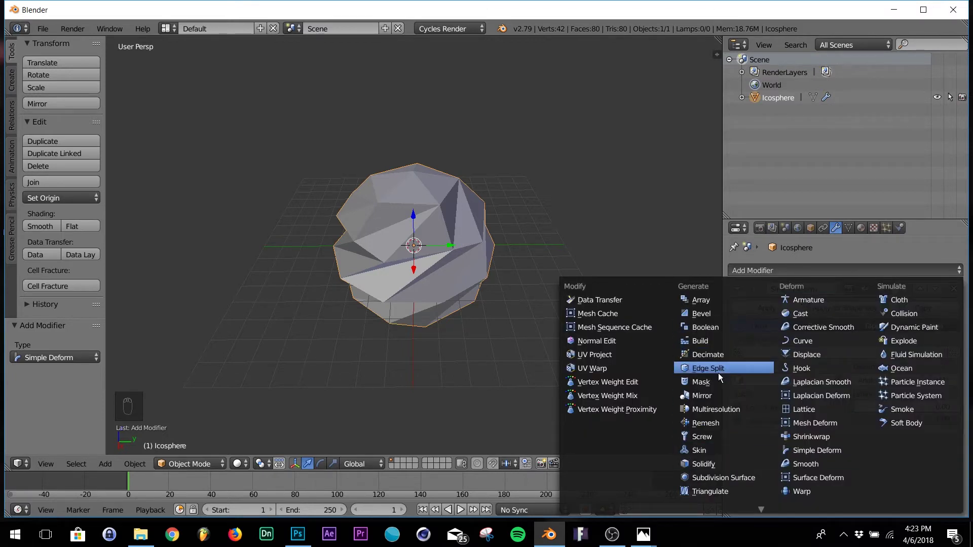
left_click(716, 501)
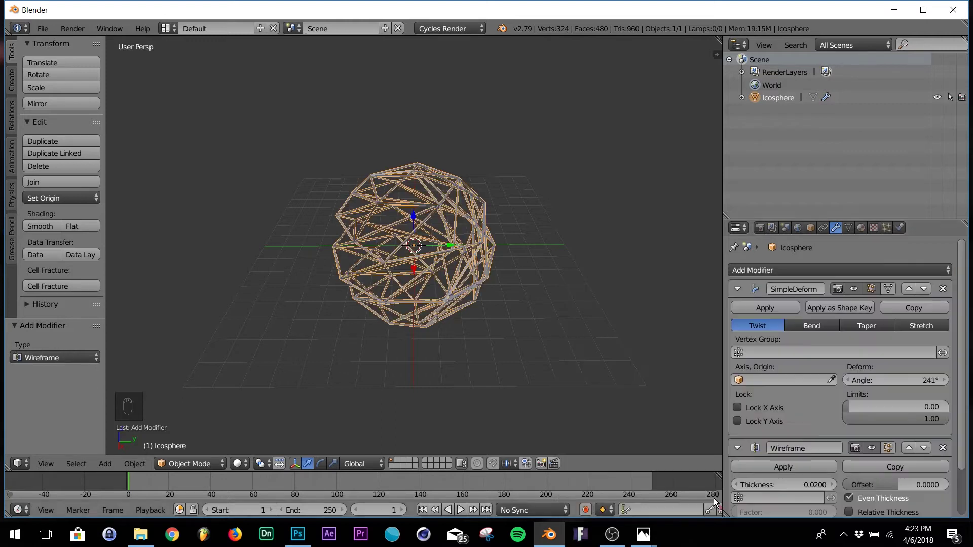
scroll(869, 394, "down", 3)
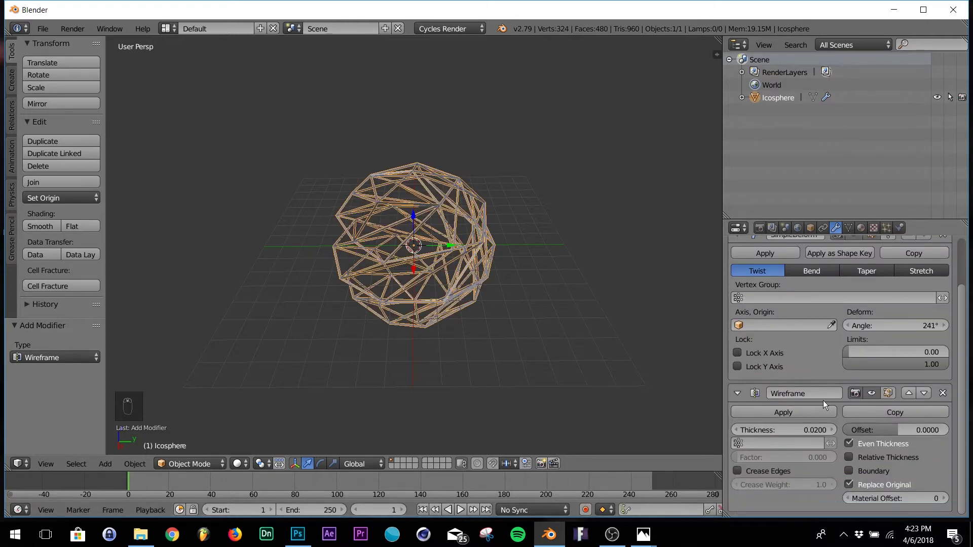
left_click(849, 484)
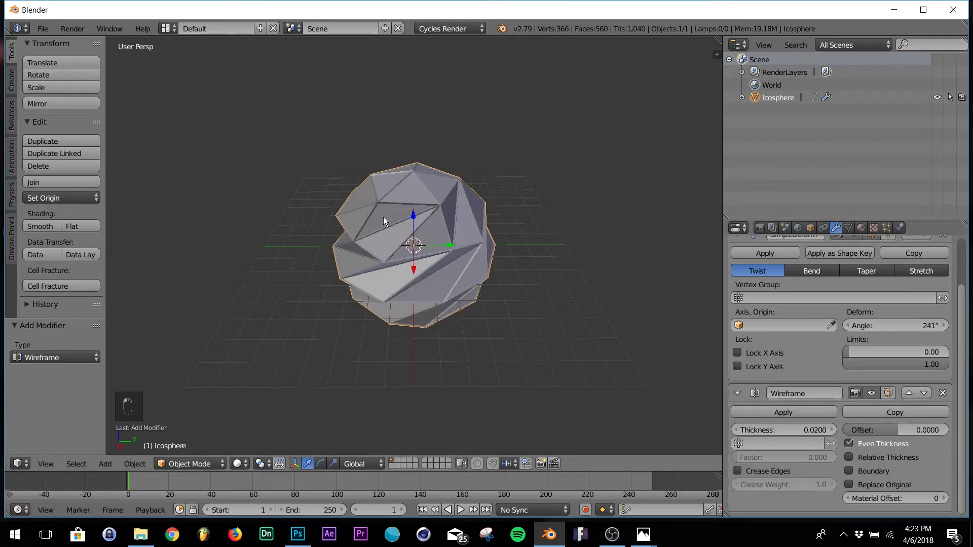
left_click_drag(783, 430, 808, 430)
- Create a material for the icosphere and apply Gradient Pass from the Cycles Materials library to it
left_click(861, 228)
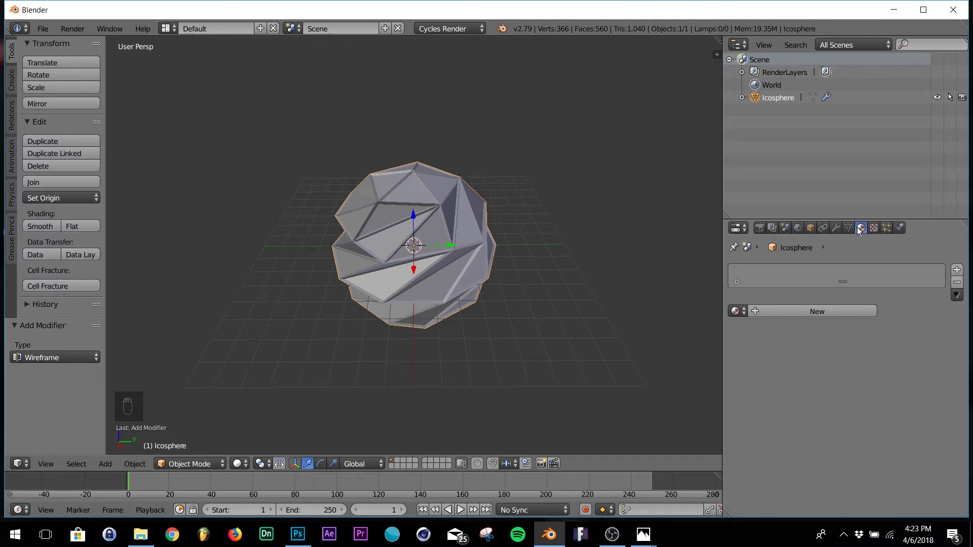
left_click(822, 311)
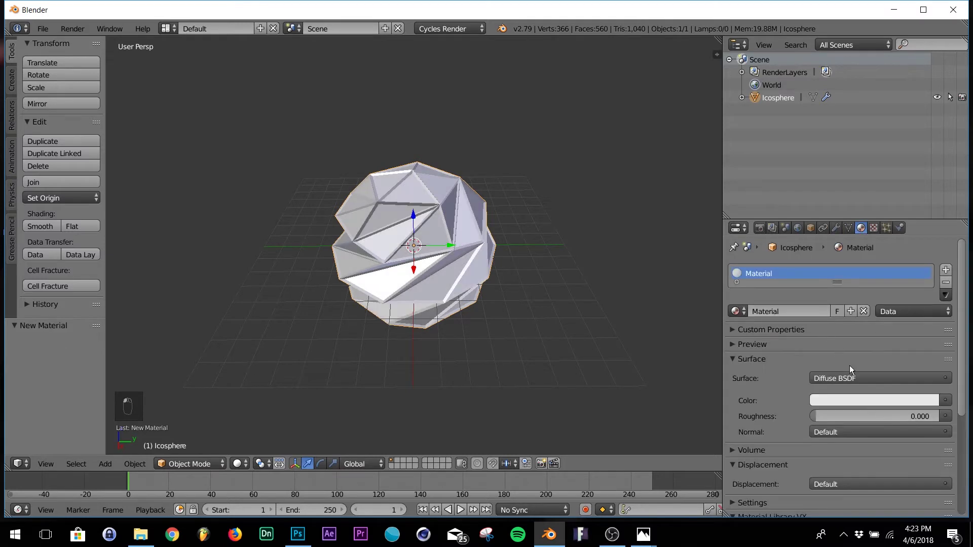
scroll(854, 376, "down", 5)
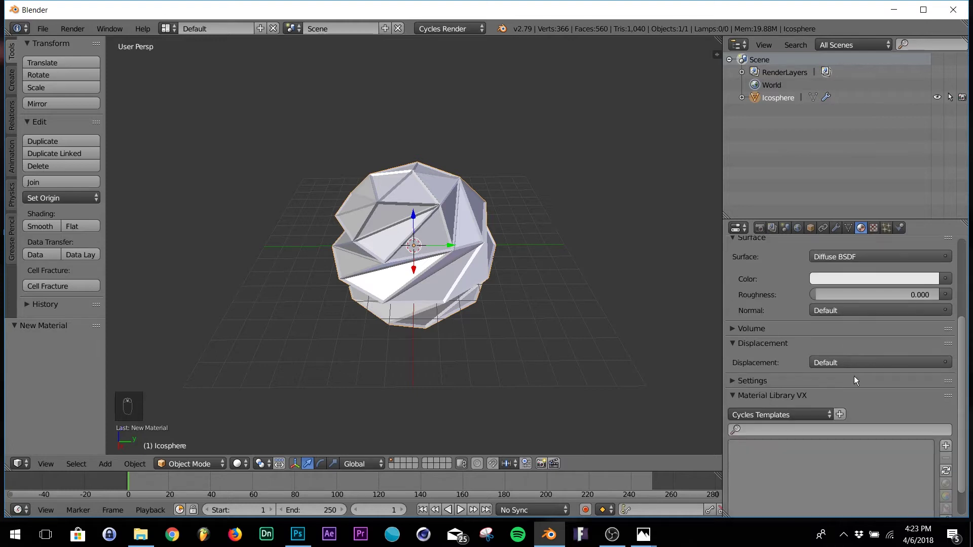
scroll(917, 382, "down", 2)
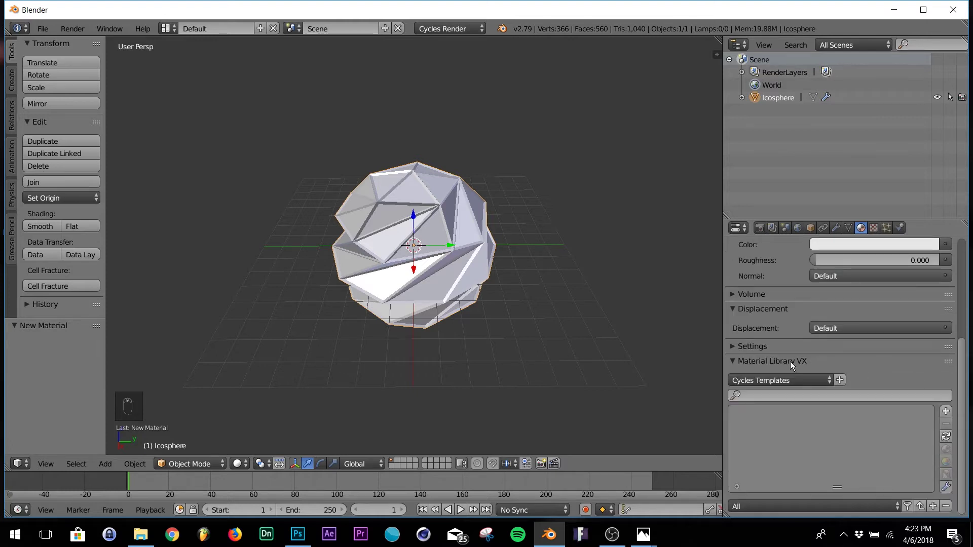
left_click(791, 378)
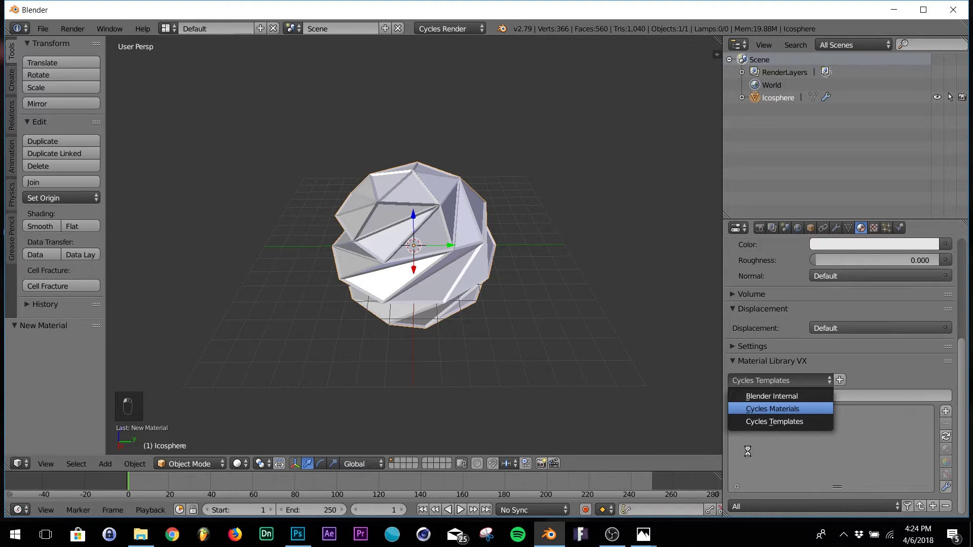
scroll(836, 422, "down", 10)
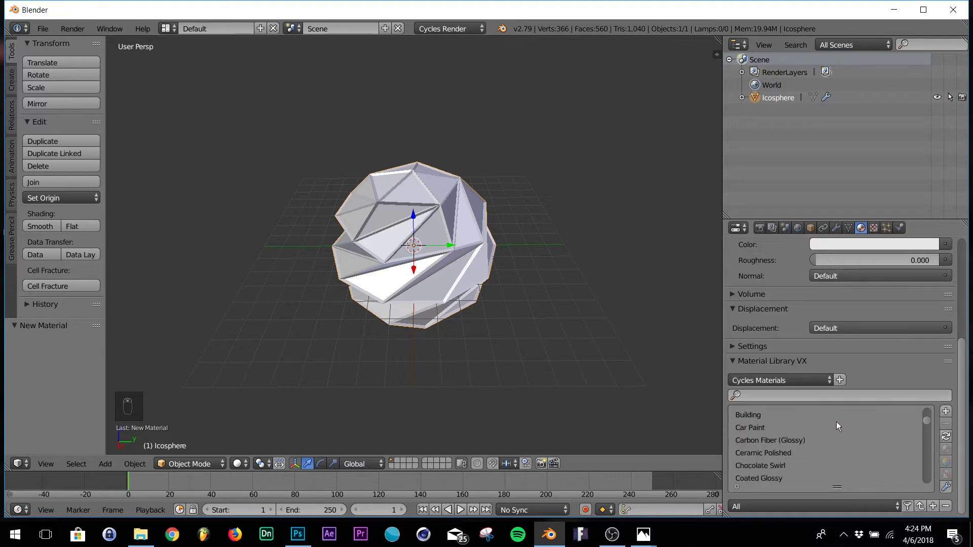
scroll(836, 431, "down", 8)
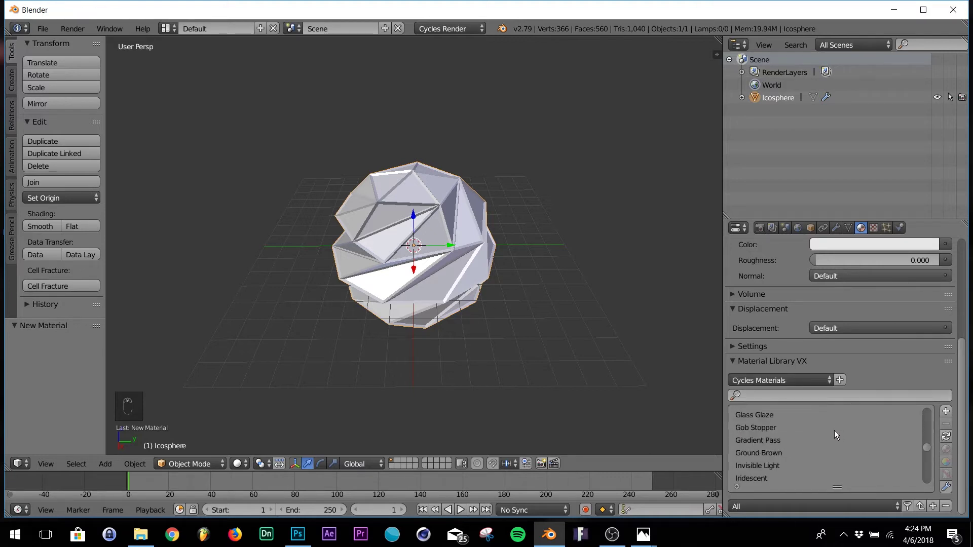
scroll(834, 431, "up", 1)
left_click(764, 454)
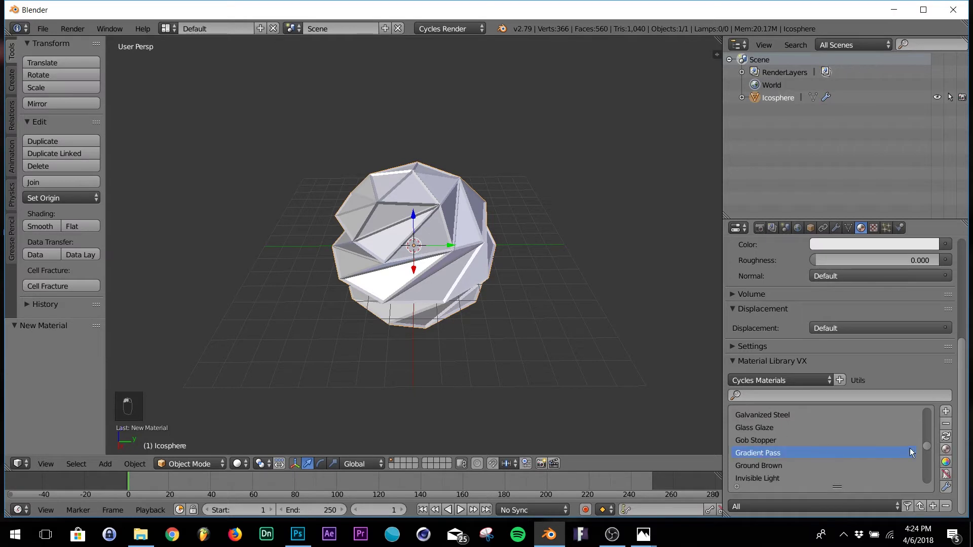
left_click(945, 451)
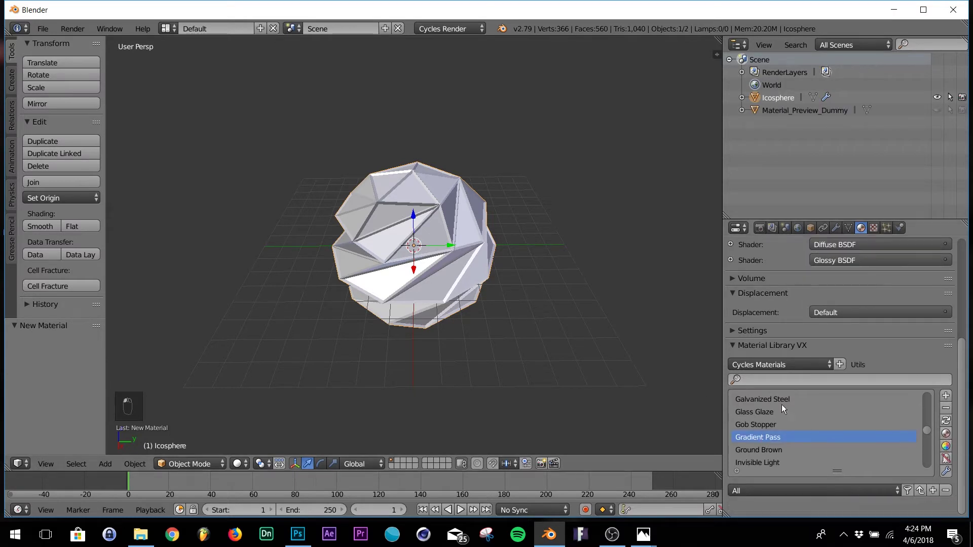
- Add a second material slot with a new Diffuse BSDF material and darken its colour to RGB 0.015, nearly black
scroll(880, 358, "up", 8)
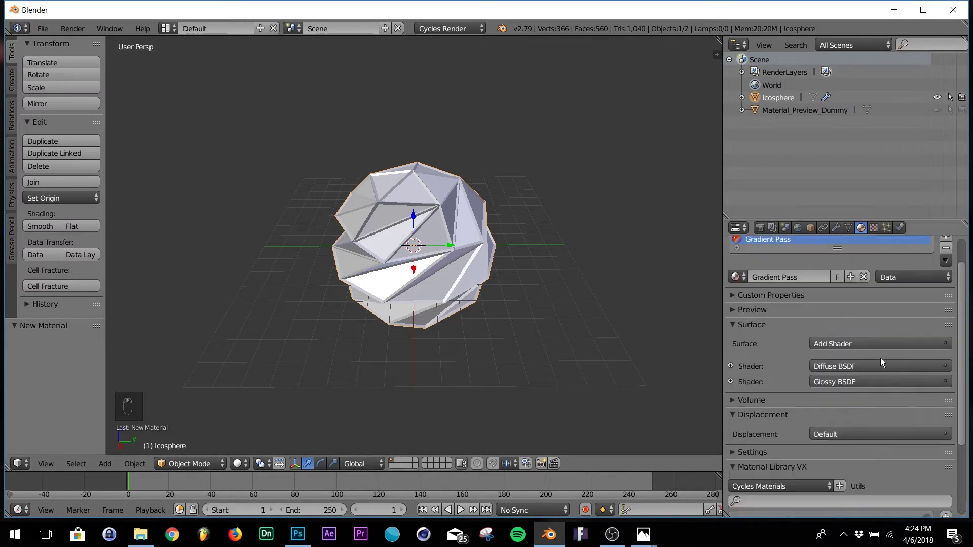
left_click(945, 270)
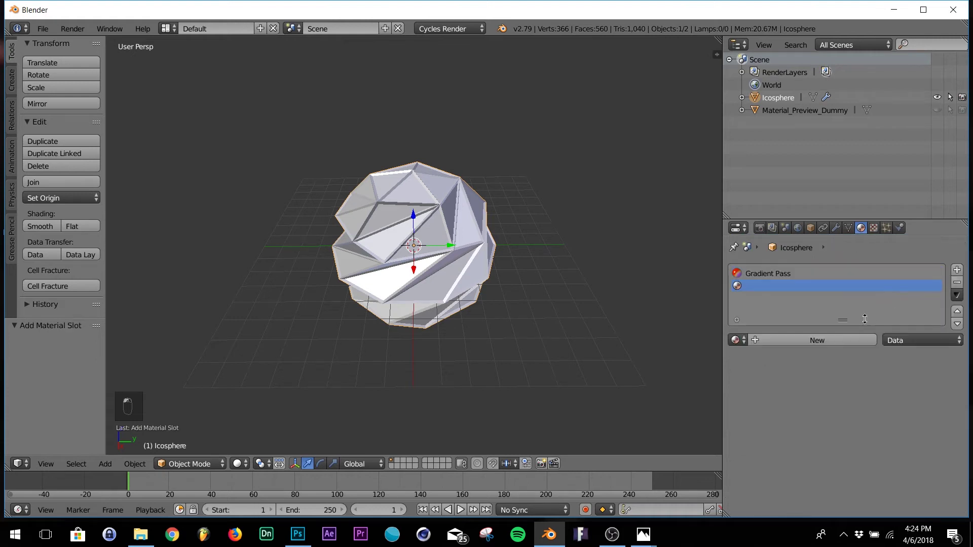
left_click(813, 339)
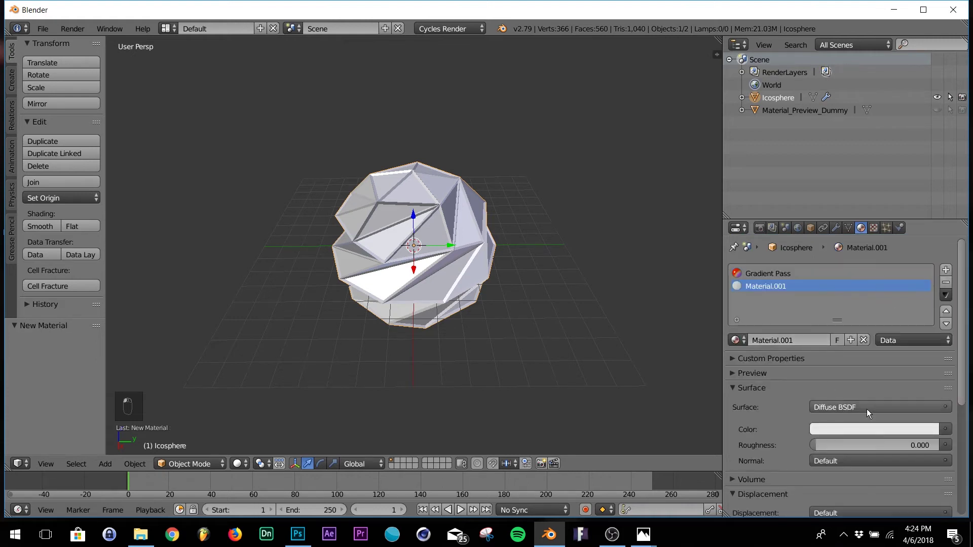
left_click(867, 409)
left_click(868, 407)
left_click(899, 429)
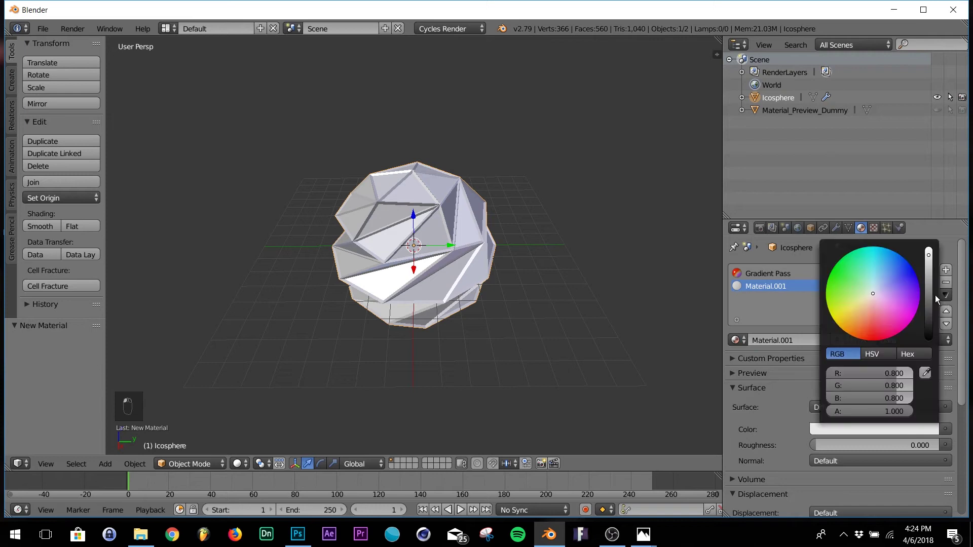
left_click_drag(928, 313, 928, 321)
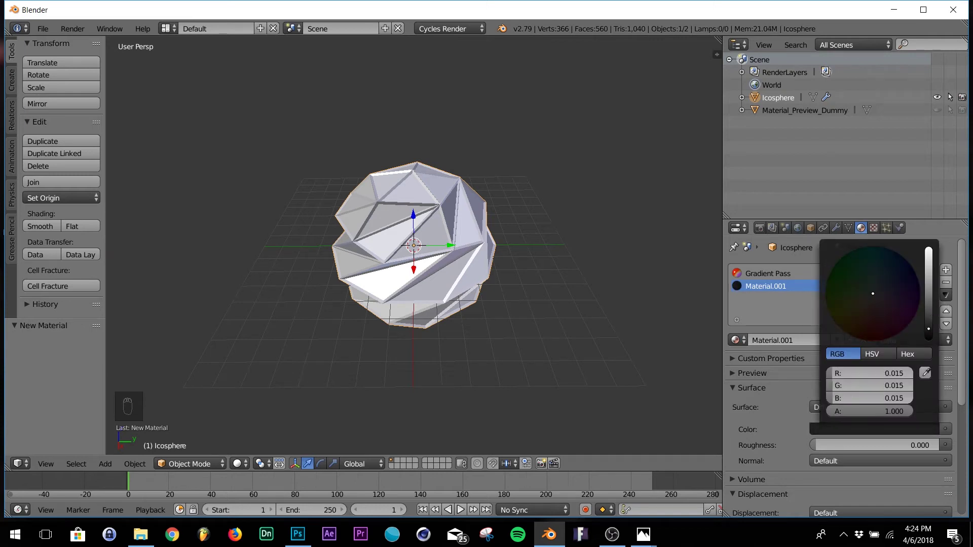
- Set the Wireframe modifier's Material Offset to 1 and switch the viewport shading to Material
left_click(837, 227)
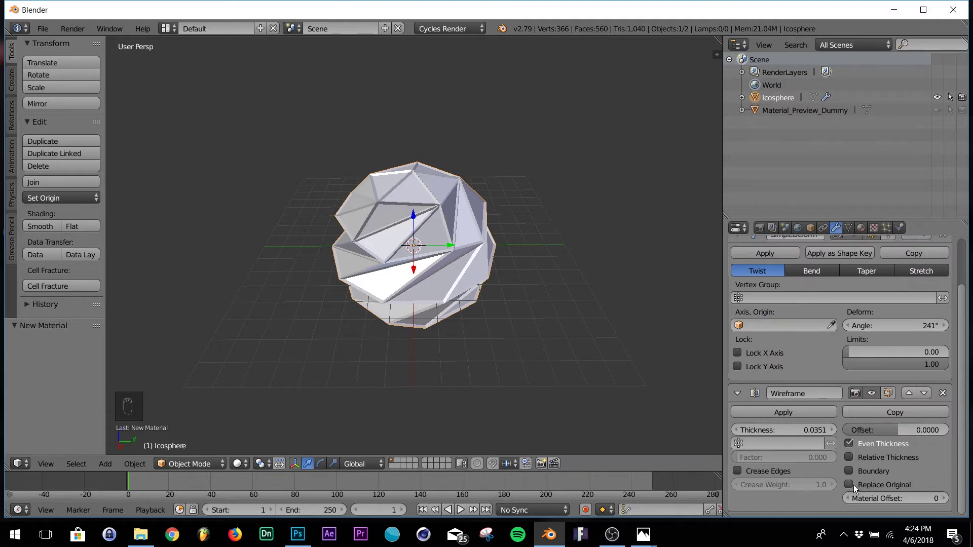
left_click(945, 497)
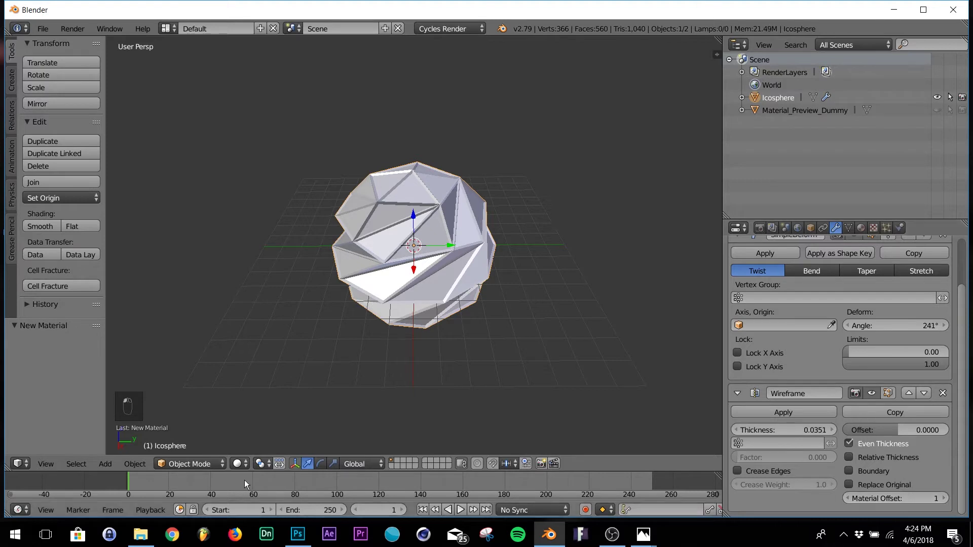
left_click(237, 464)
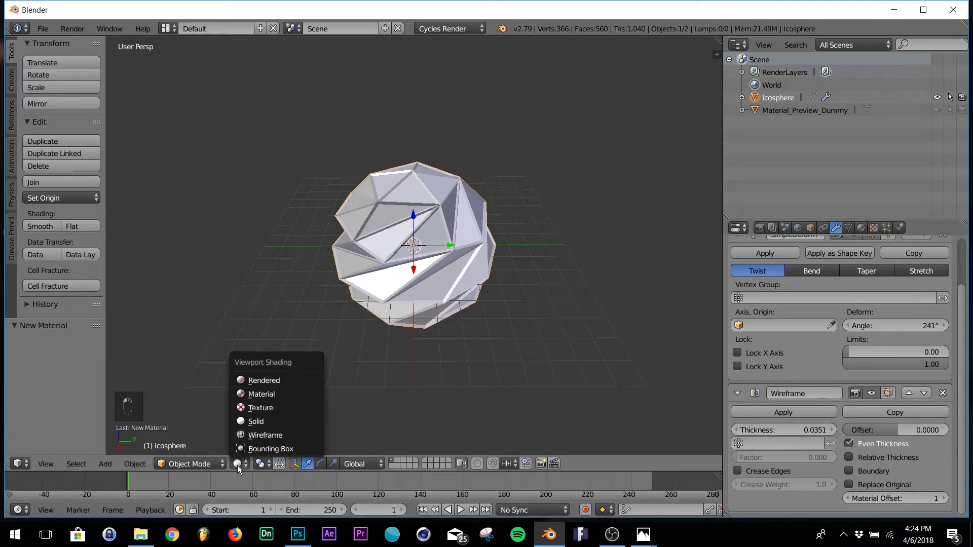
left_click(263, 395)
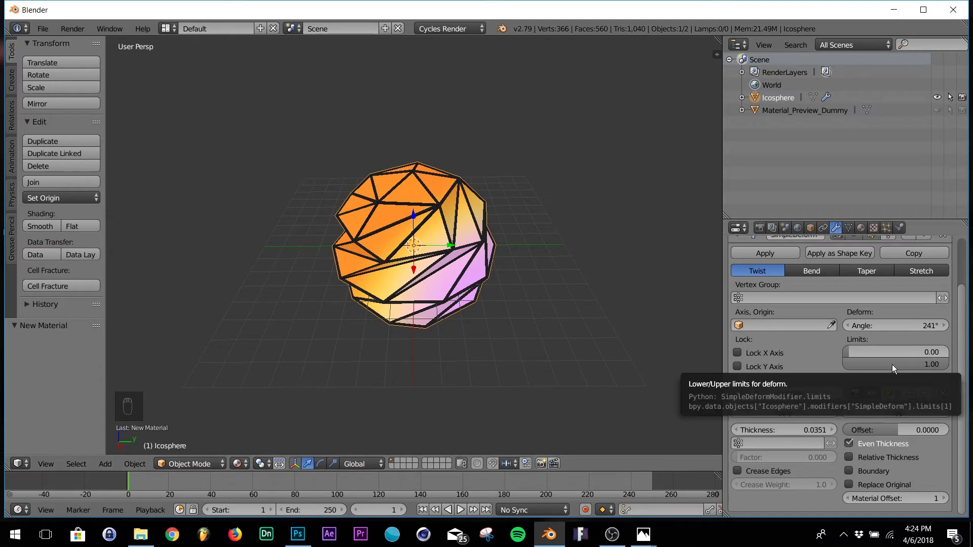
- Collapse the settings of the SimpleDeform and Wireframe modifiers
scroll(892, 363, "up", 3)
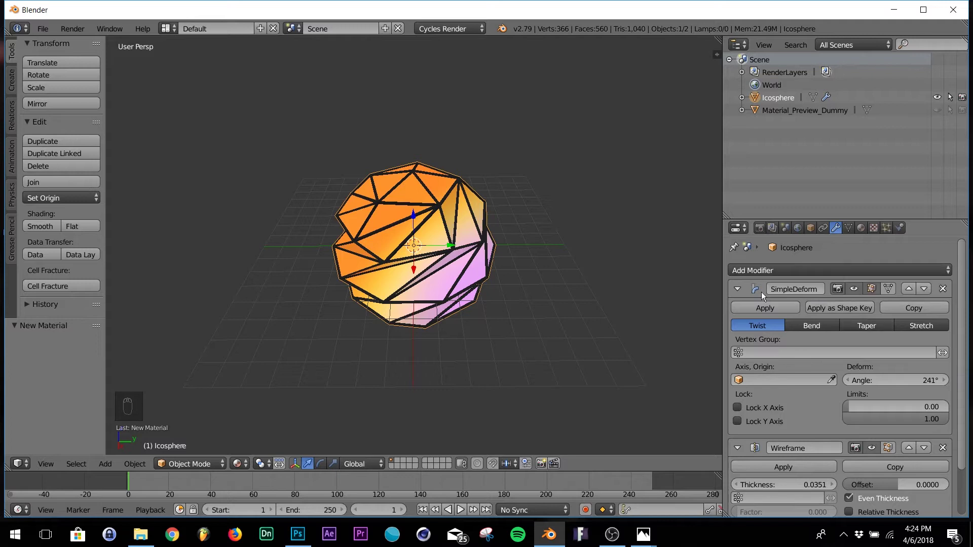
left_click(736, 289)
left_click(737, 311)
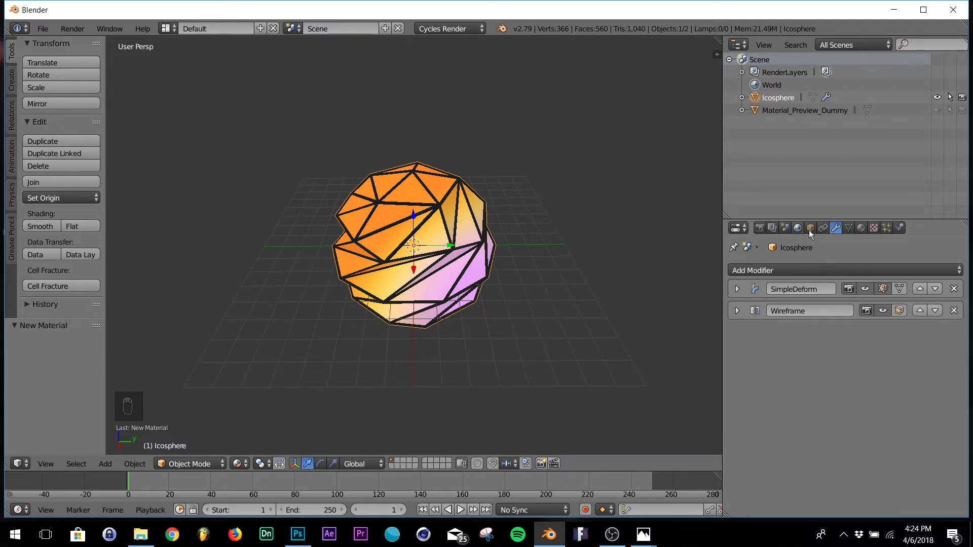
- Add a Bevel modifier to the icosphere and move it to the start of the modifier stack, ahead of SimpleDeform
left_click(821, 270)
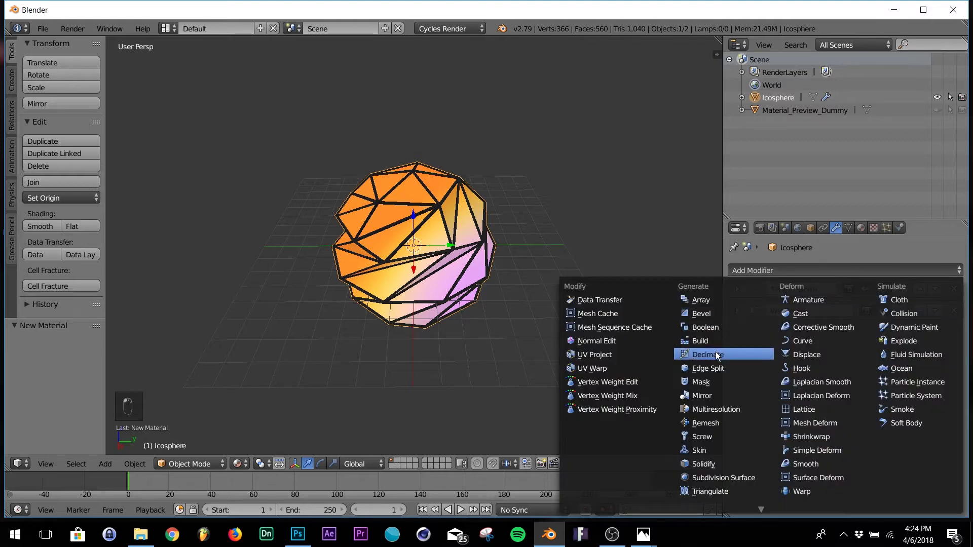
left_click(704, 313)
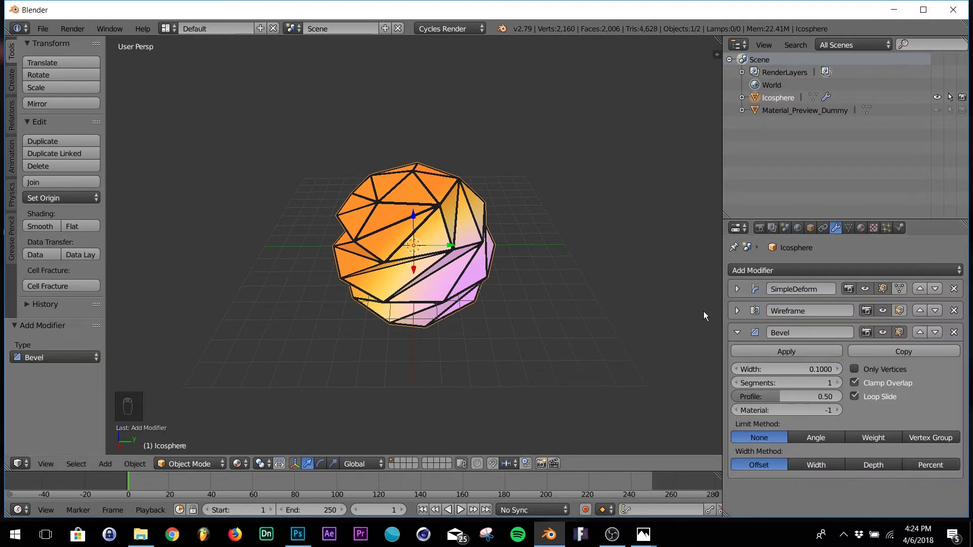
left_click(744, 333)
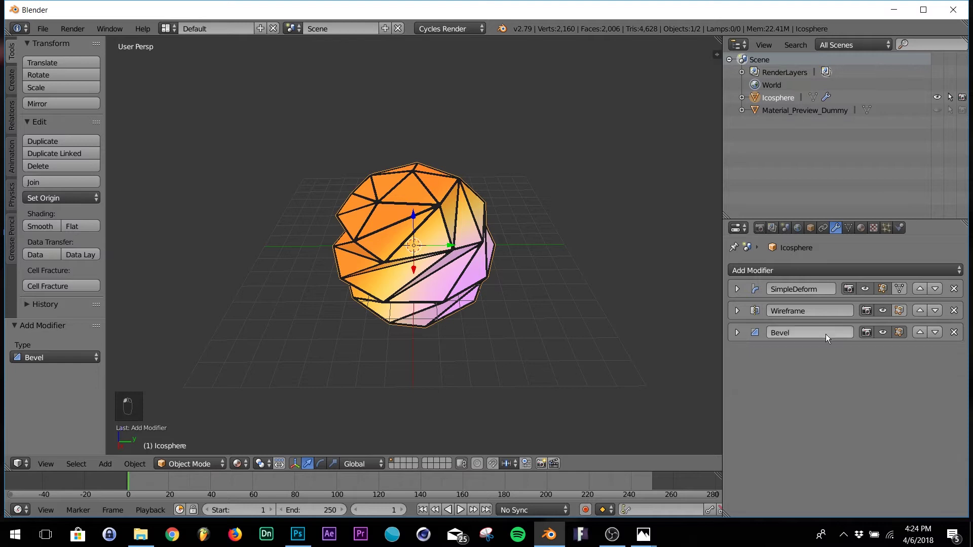
left_click(919, 333)
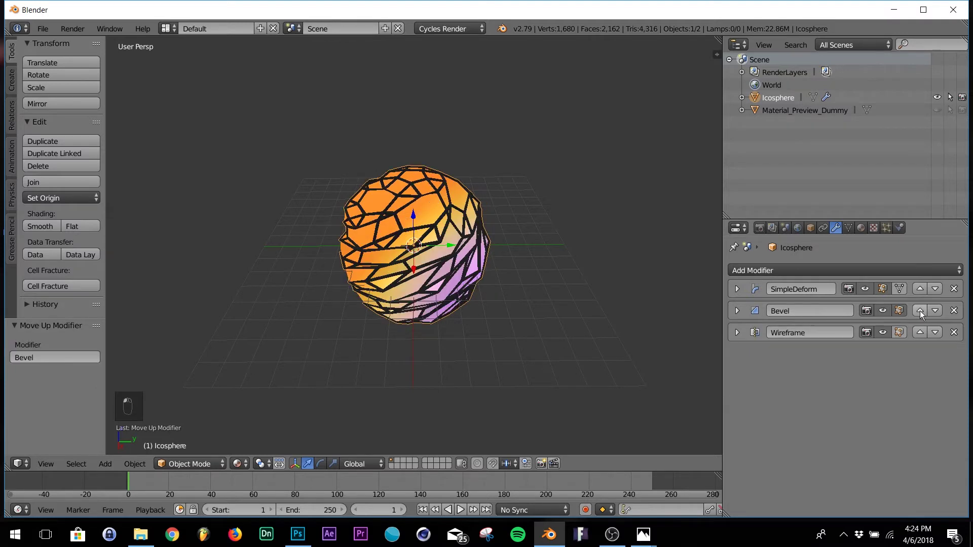
left_click(920, 311)
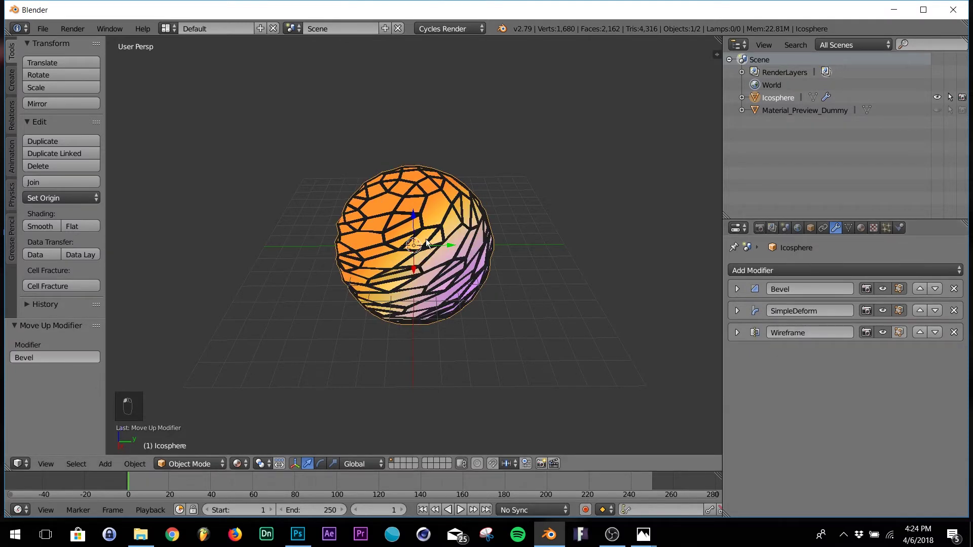
- Restrict the Bevel modifier to Only Vertices and set its Segments to 2
left_click(737, 289)
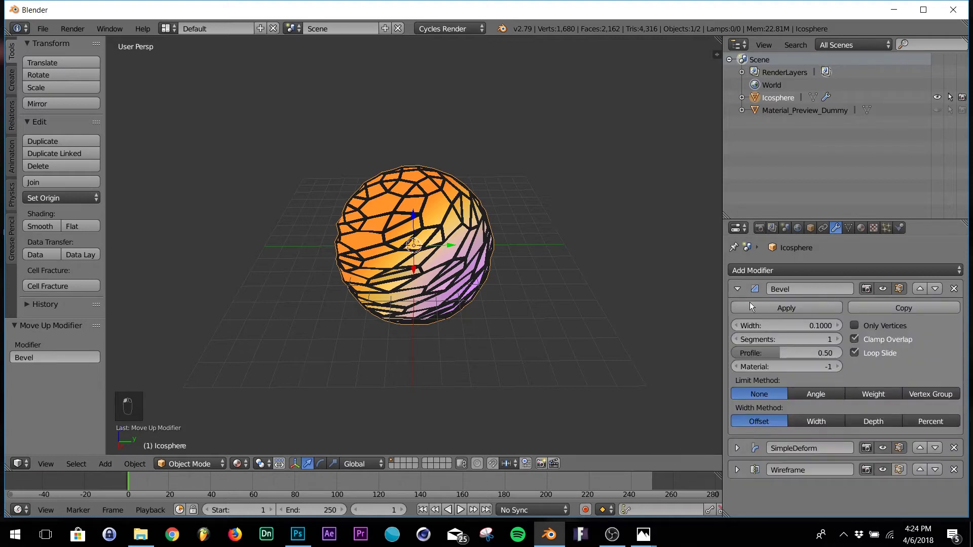
left_click(855, 325)
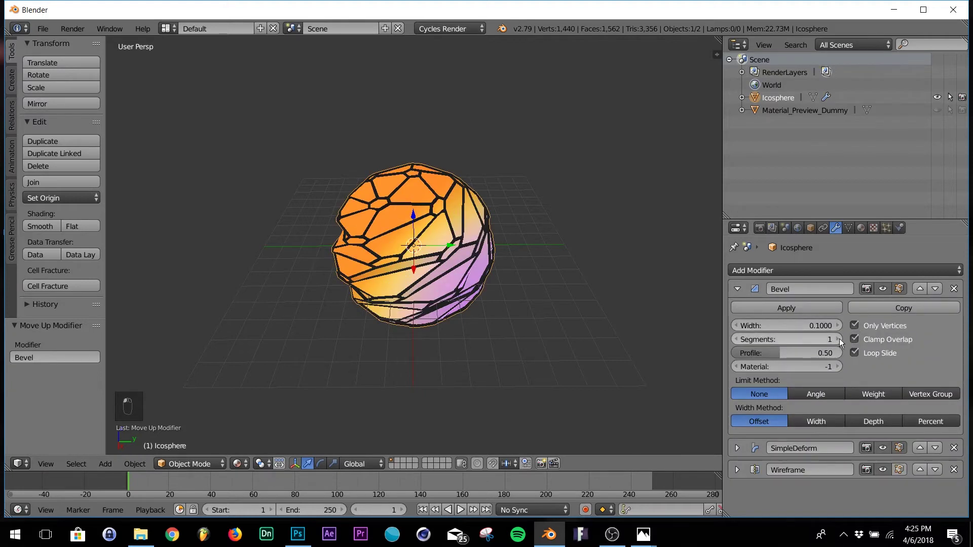
left_click(838, 338)
scroll(431, 210, "up", 4)
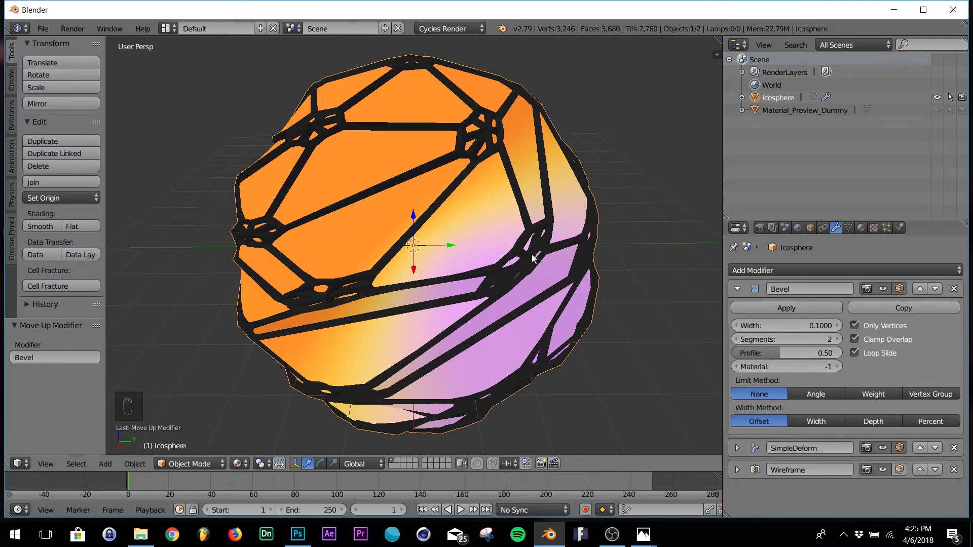
scroll(516, 263, "down", 4)
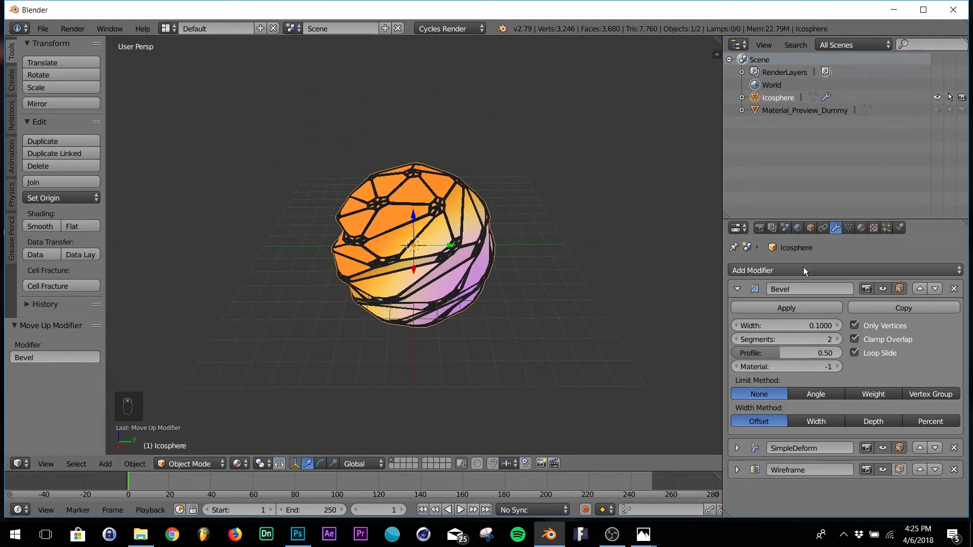
- Add a Subdivision Surface modifier to the icosphere and set its Render subdivisions to 5
left_click(804, 269)
left_click(741, 476)
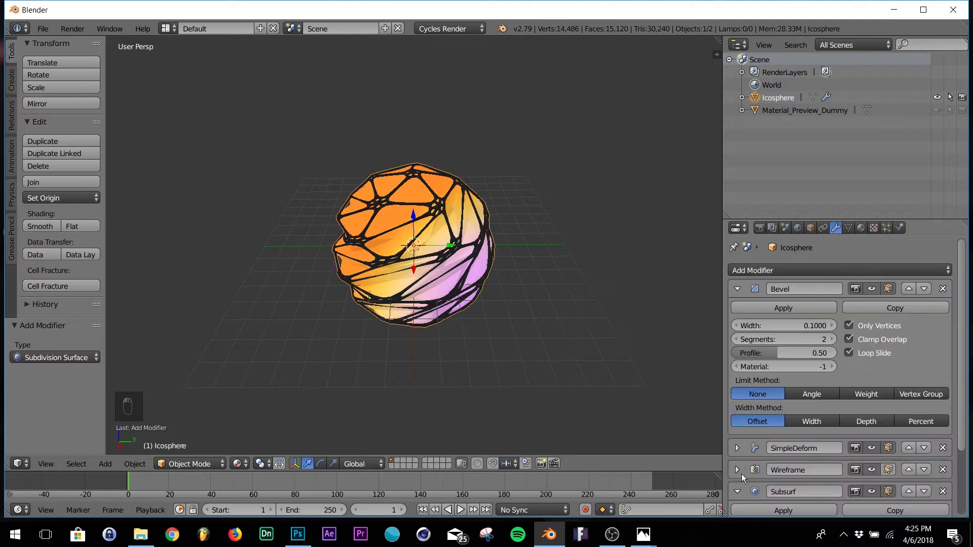
scroll(836, 464, "down", 4)
scroll(828, 455, "down", 1)
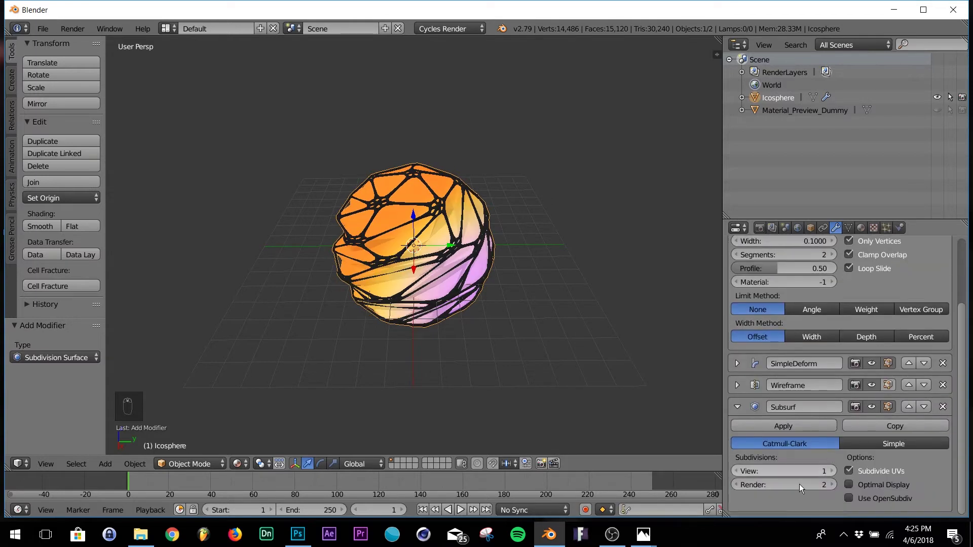
left_click(784, 487)
type("5")
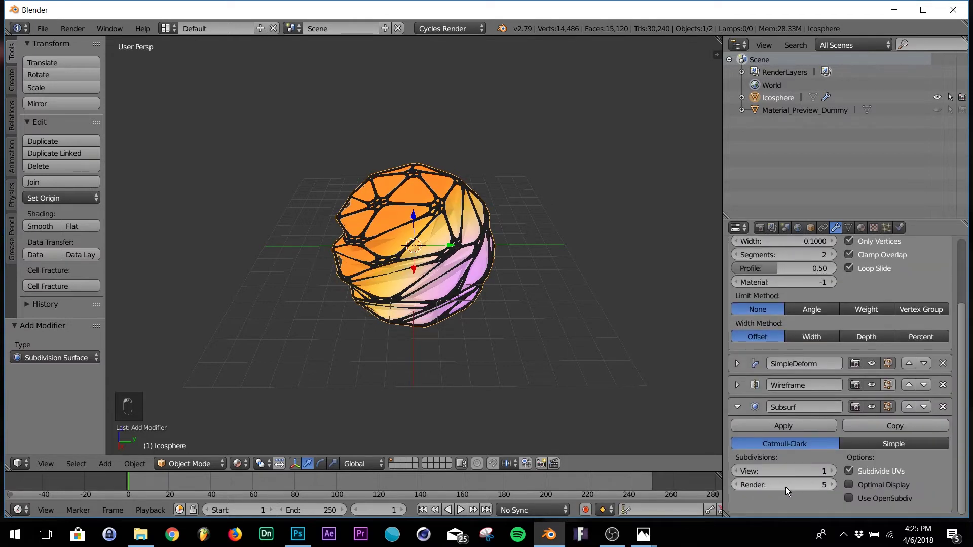
key("Return")
- Split the 3D viewport horizontally and change the lower area into a Node Editor
middle_click_drag(480, 288, 437, 337)
scroll(452, 243, "up", 3)
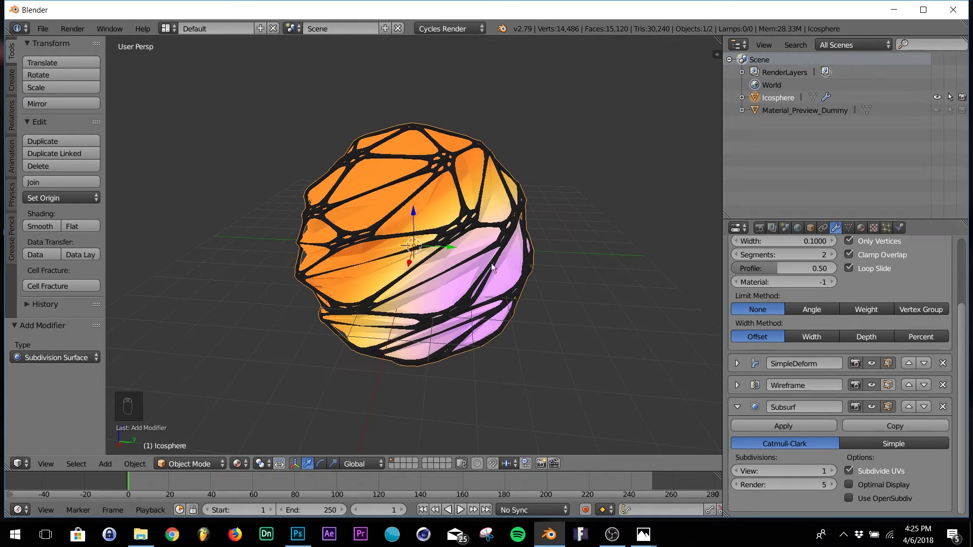
scroll(444, 244, "down", 1)
mouse_move(444, 244)
middle_mouse_down()
mouse_move(486, 225)
mouse_move(445, 251)
middle_mouse_up()
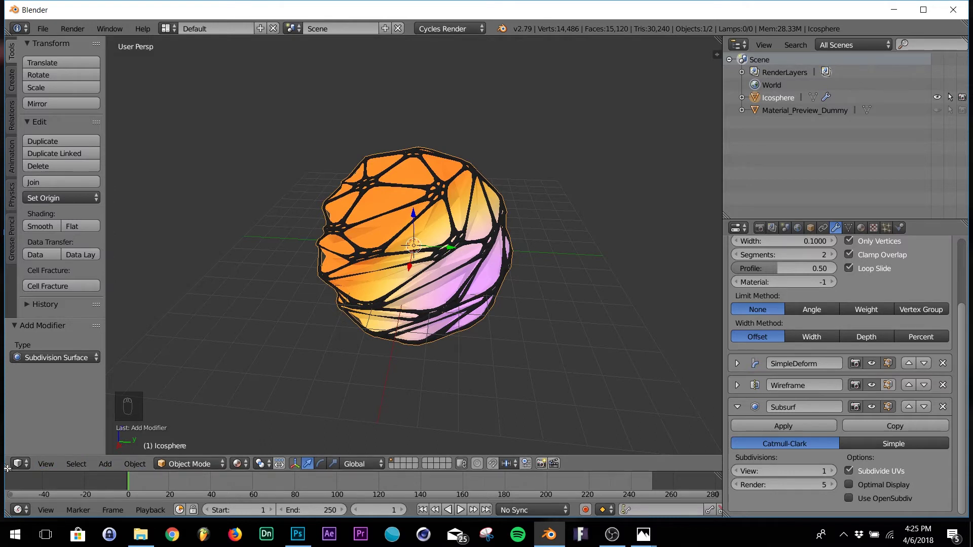
left_click_drag(8, 468, 61, 219)
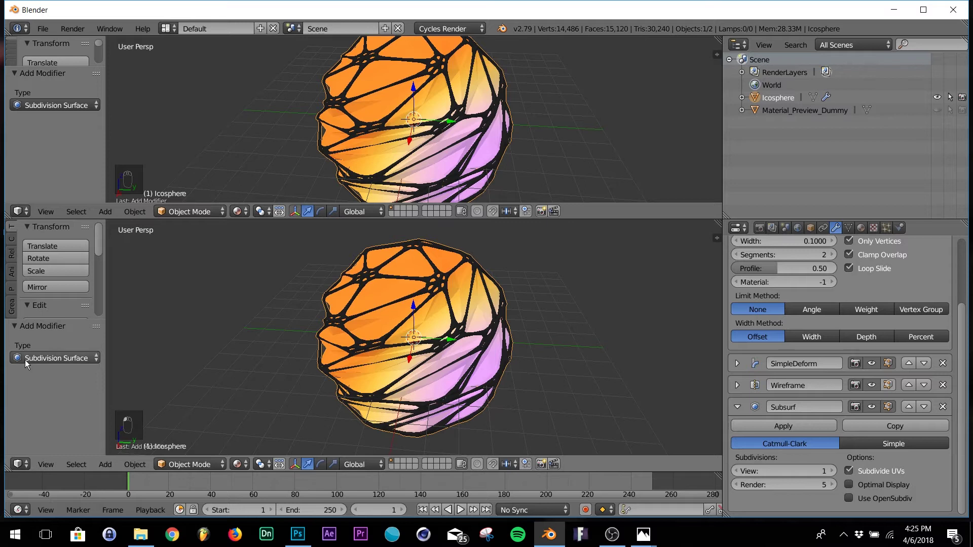
left_click(20, 467)
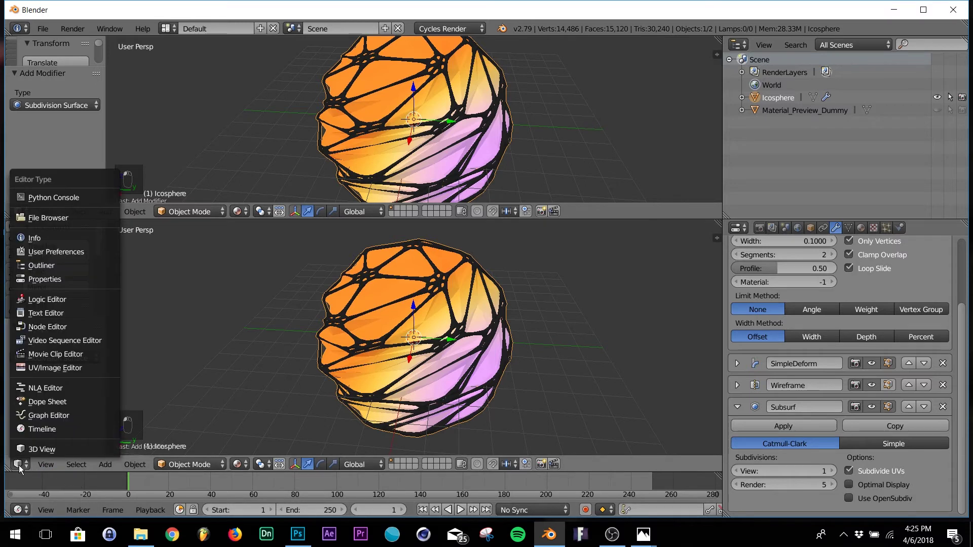
left_click(49, 328)
middle_click_drag(293, 303, 592, 306)
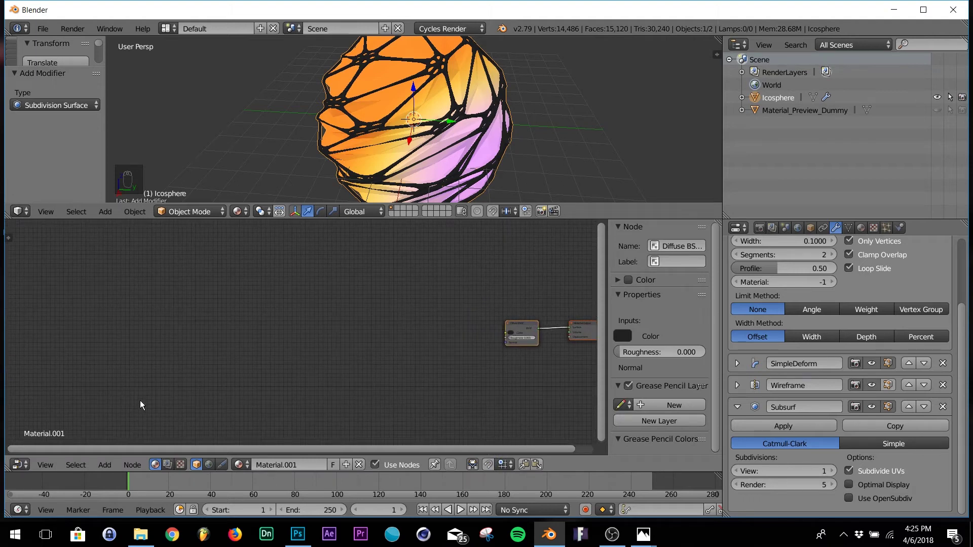
- Enable nodes for the World surface and display the World shader nodes in the Node Editor
left_click(797, 228)
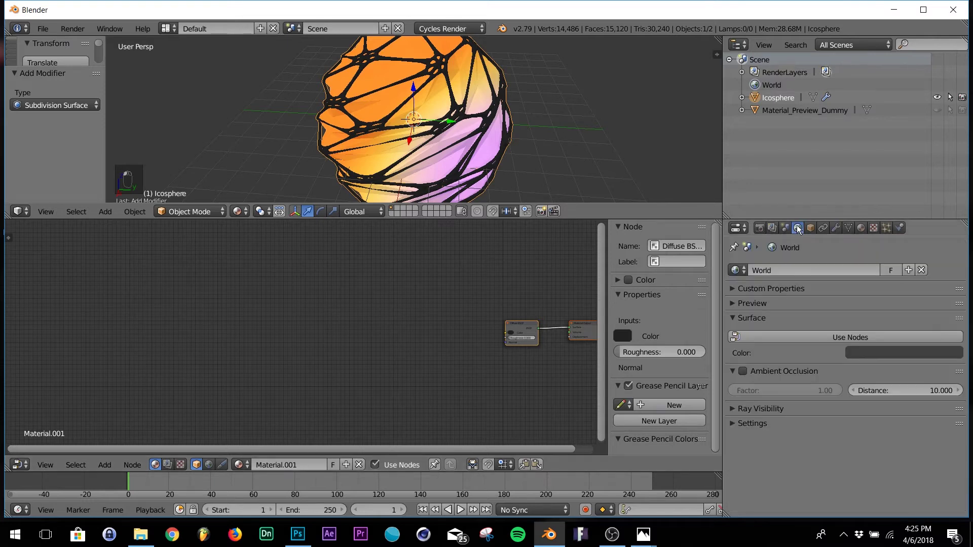
left_click(859, 338)
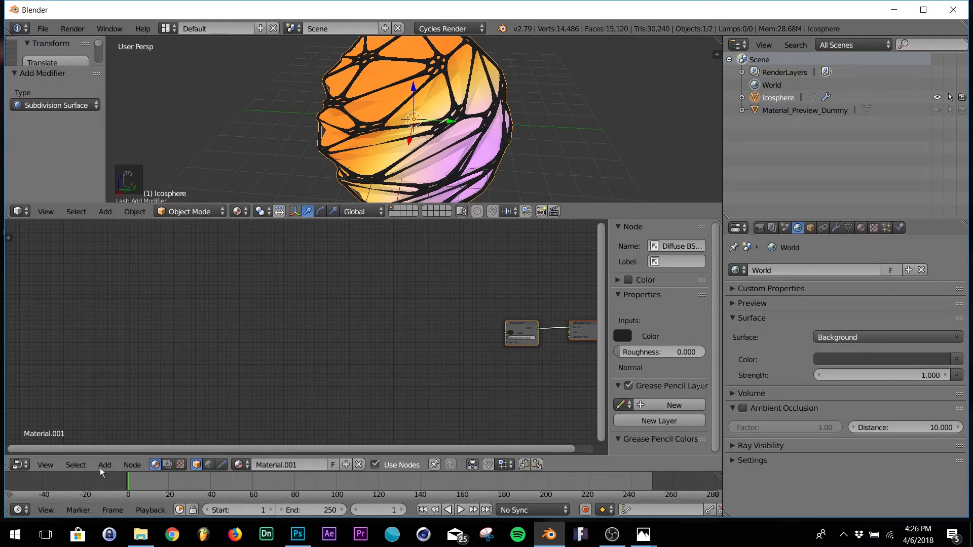
left_click(208, 465)
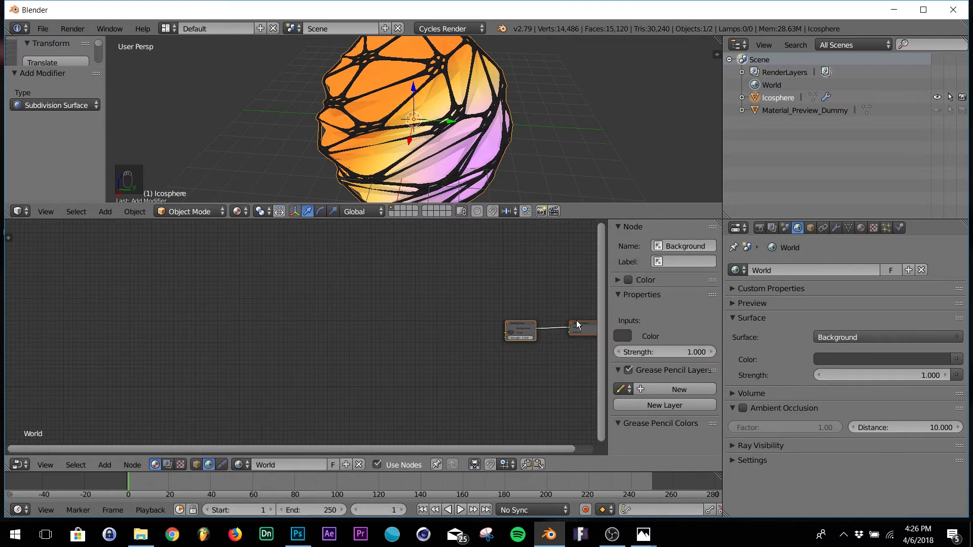
middle_click_drag(576, 320, 440, 331)
scroll(419, 332, "up", 3)
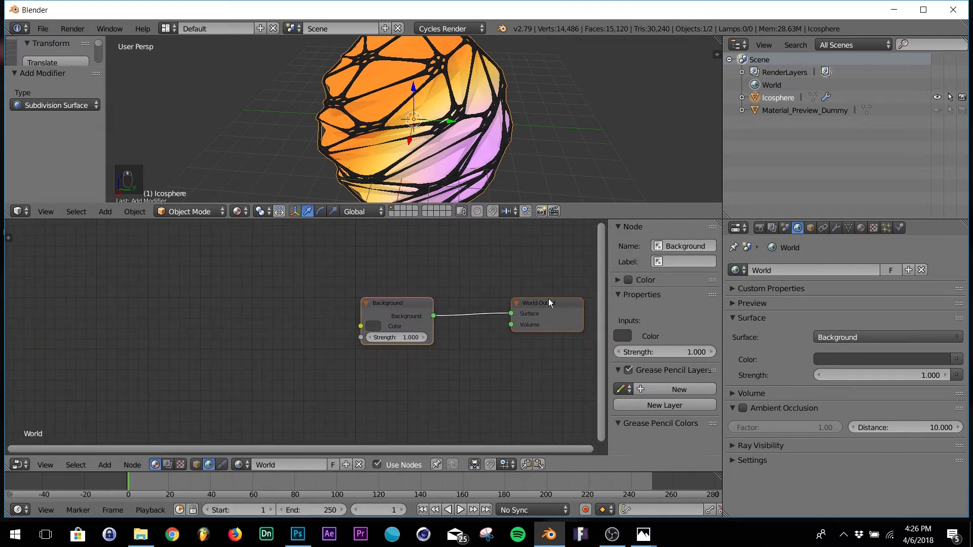
- Add an Environment Texture node and link its Color output to the Background node's Color input
scroll(397, 321, "down", 3)
middle_click_drag(397, 321, 514, 316)
left_click_drag(517, 311, 546, 306)
key("shift+a")
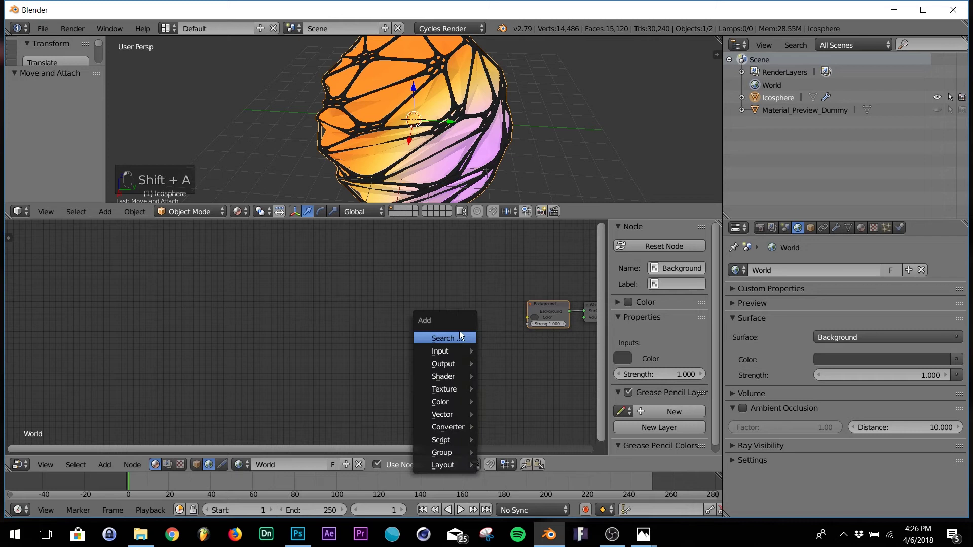
left_click(457, 333)
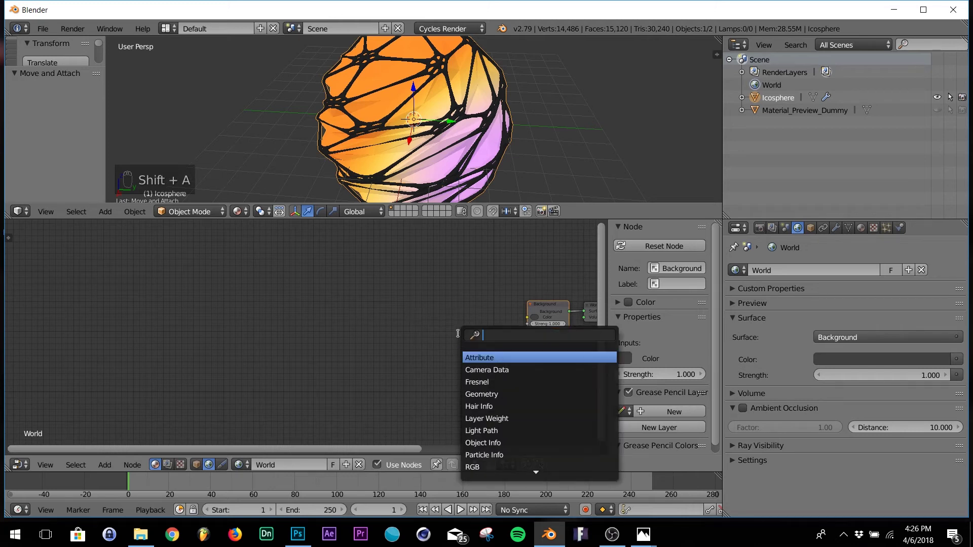
type("env")
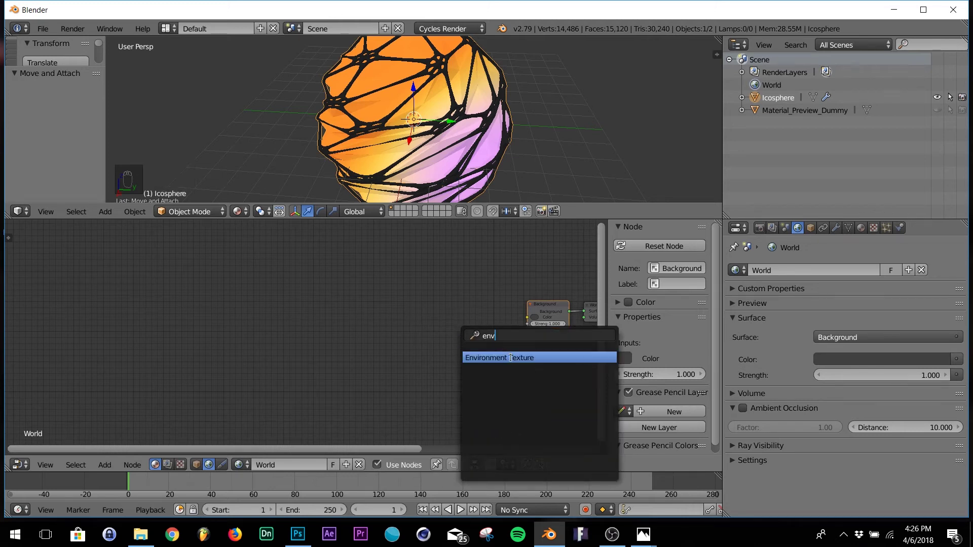
left_click(510, 357)
left_click(481, 303)
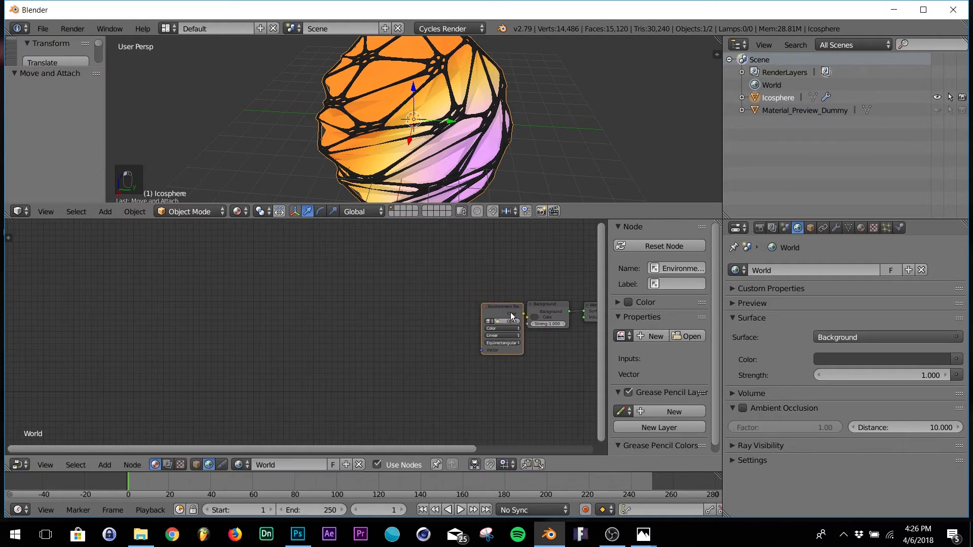
mouse_move(523, 313)
left_mouse_down()
mouse_move(511, 314)
mouse_move(526, 318)
left_mouse_up()
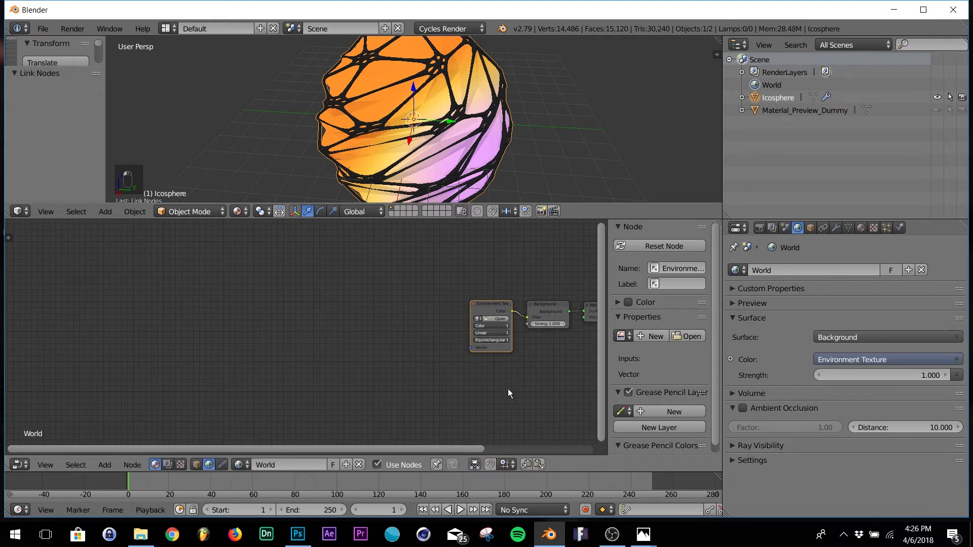
- Add a Mapping node and link its Vector output to the Environment Texture's Vector input
key("shift+a")
left_click(394, 371)
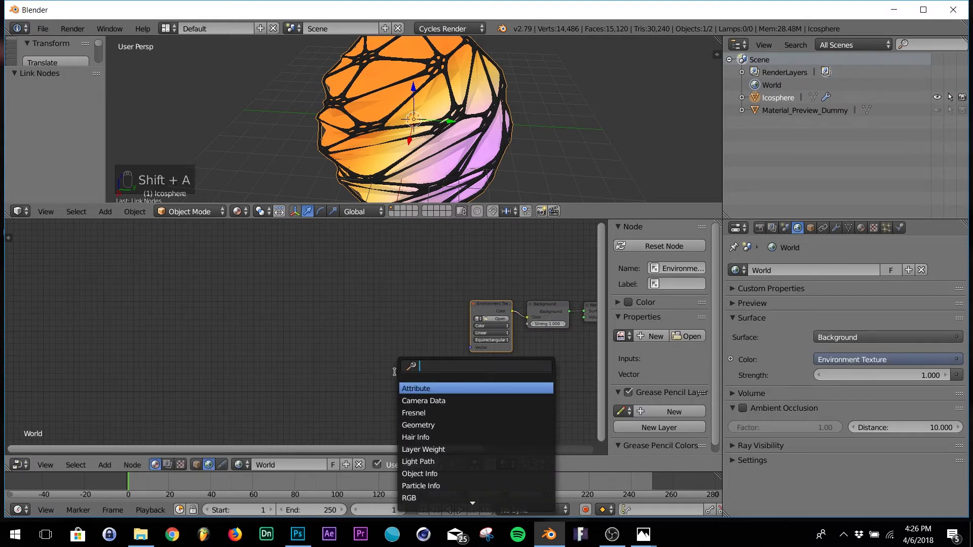
type("mapp")
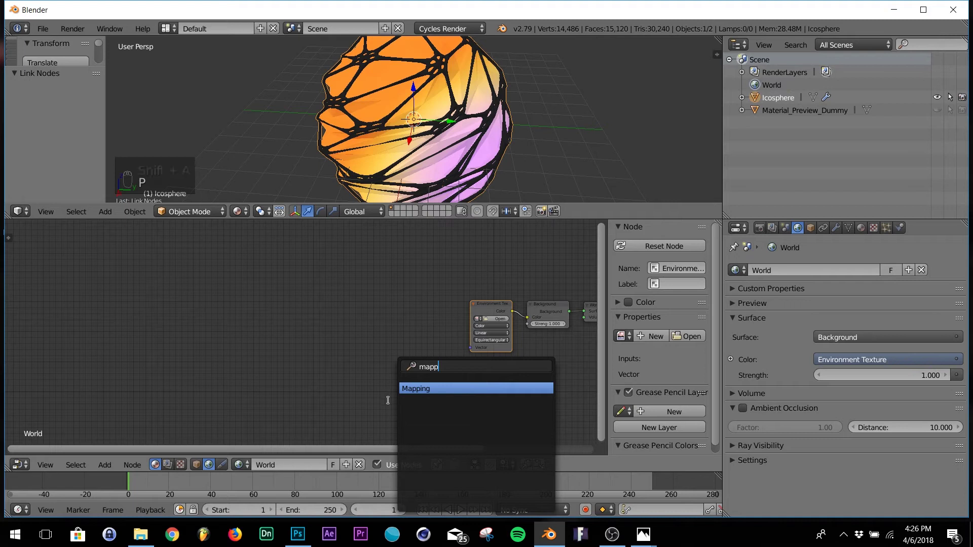
key("Return")
left_click(358, 305)
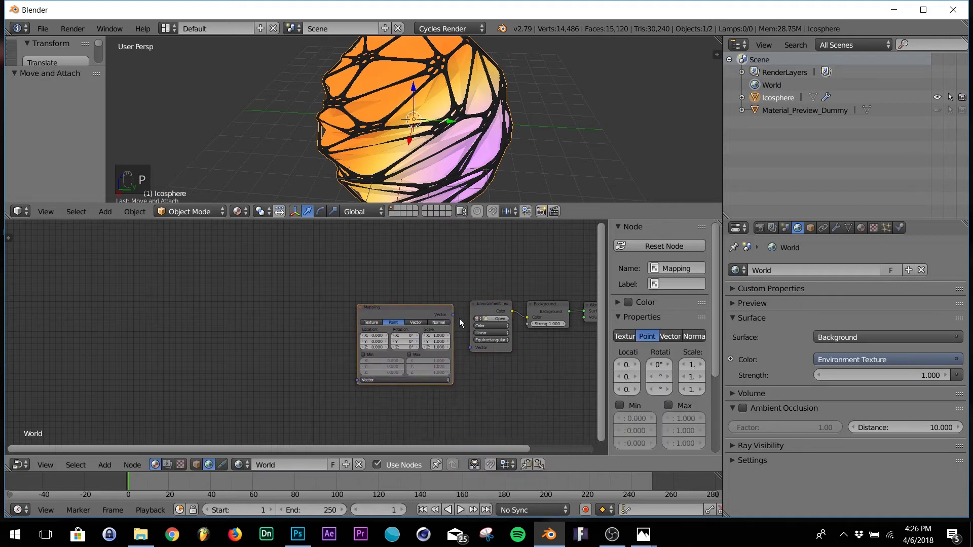
left_click_drag(454, 315, 470, 348)
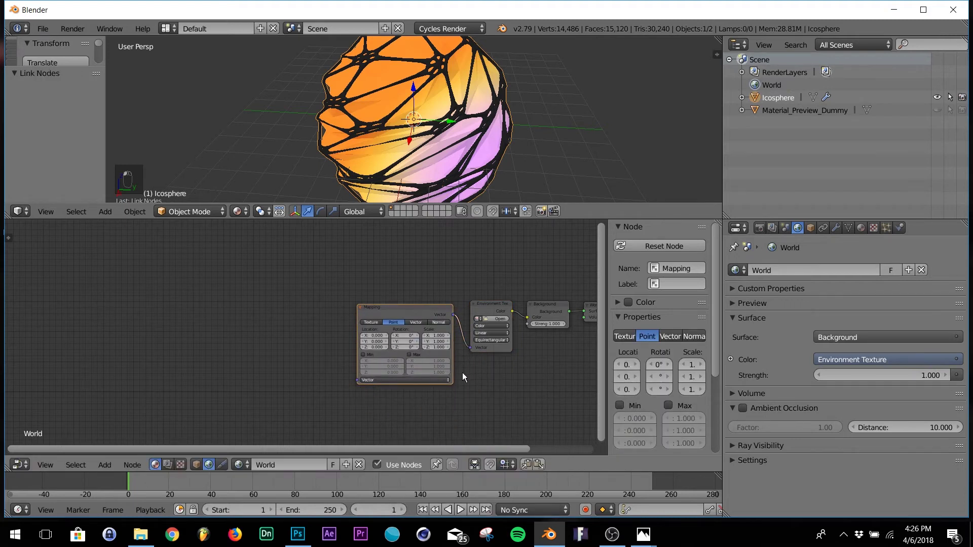
- Add a Texture Coordinate node and link its Generated output to the Mapping node's Vector input
scroll(462, 372, "up", 3)
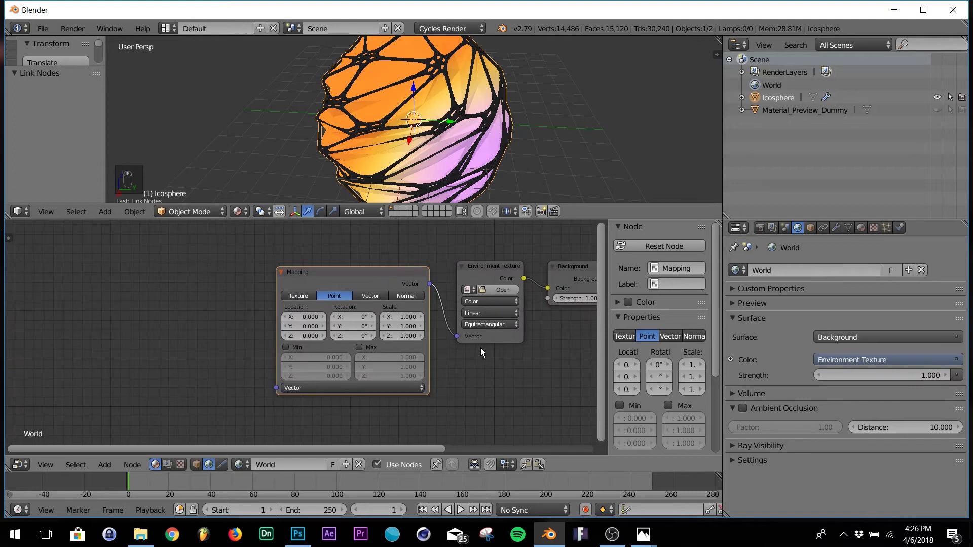
middle_click_drag(481, 347, 543, 354)
key("shift+a")
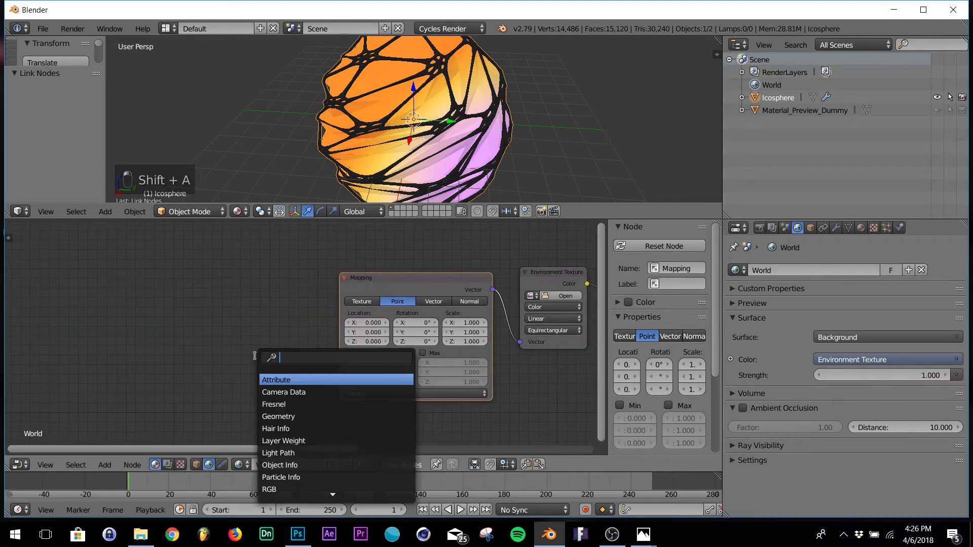
type("text")
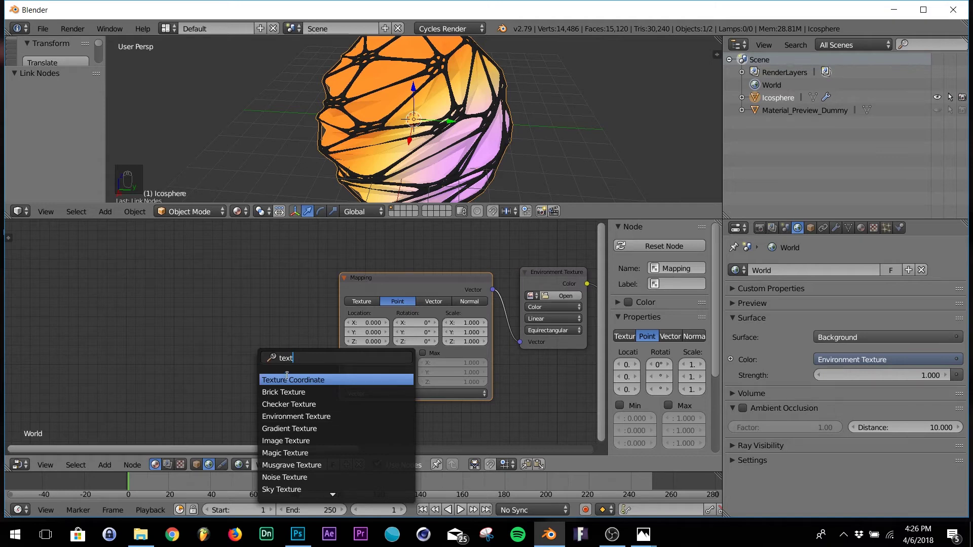
key("Return")
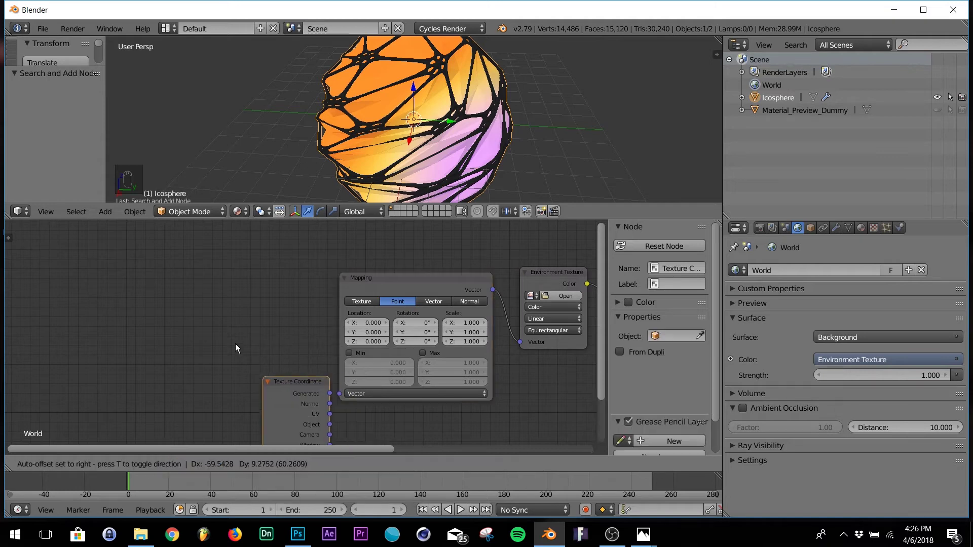
left_click(226, 290)
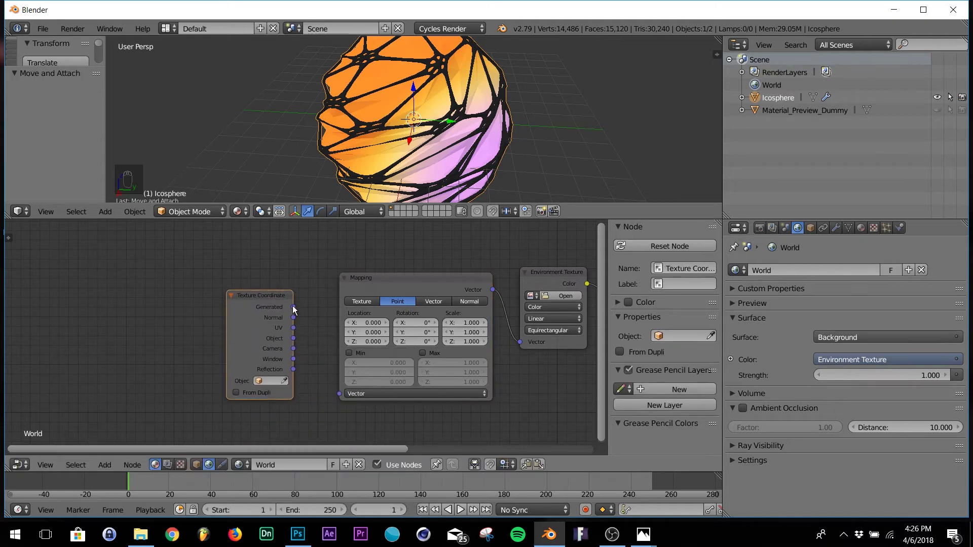
left_click_drag(293, 308, 340, 394)
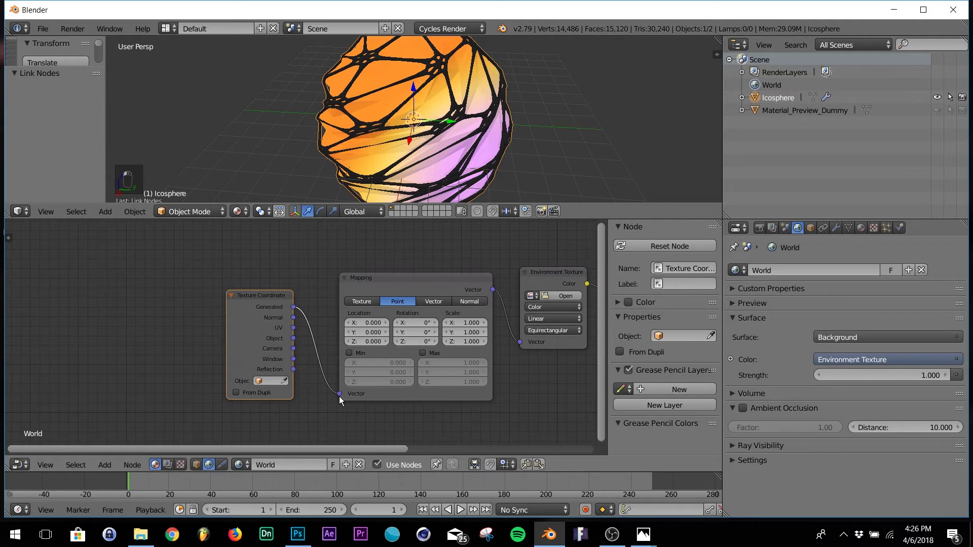
- Load fin4_Bg.jpg from N:\youtube\2018\april\spin tutorial\Old_Industrial_Hall into the Environment Texture node
middle_click_drag(446, 350, 275, 348)
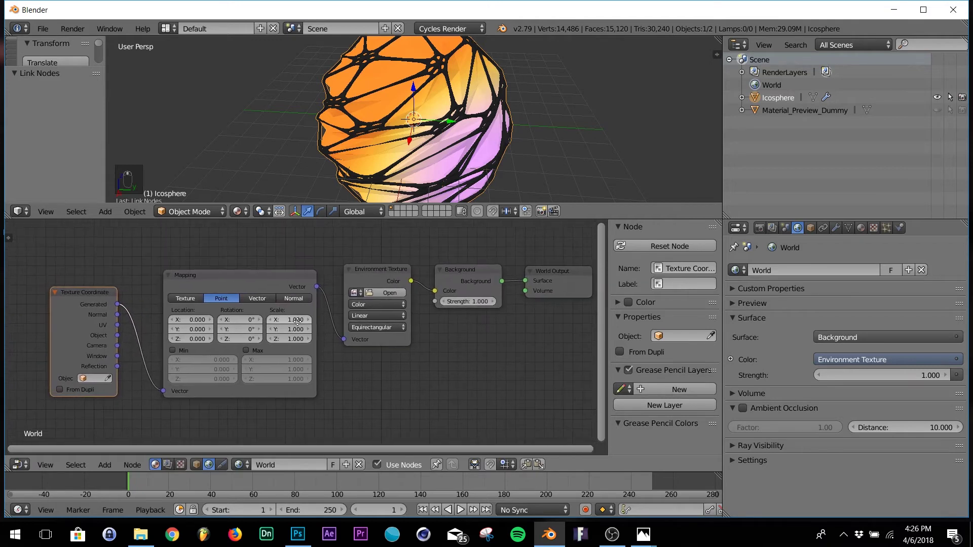
left_click(390, 292)
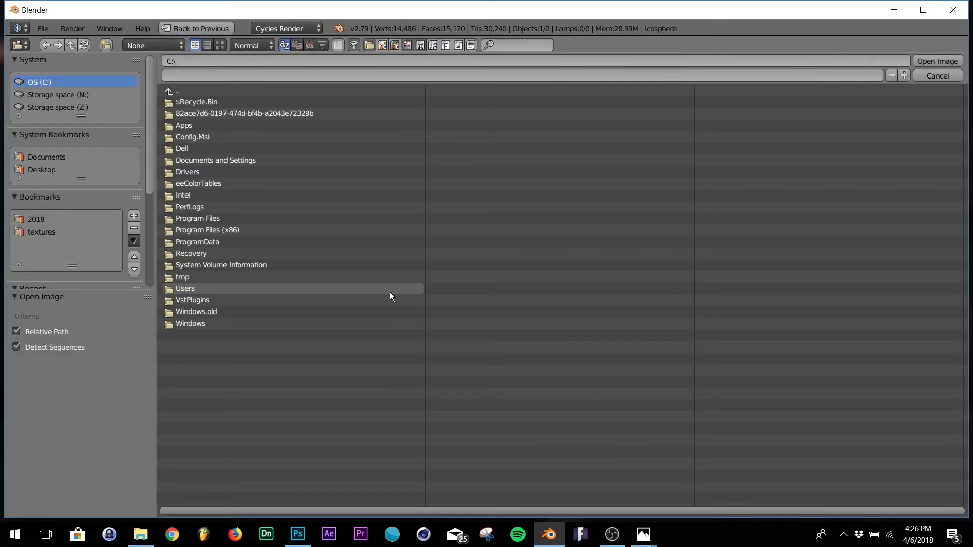
left_click(37, 219)
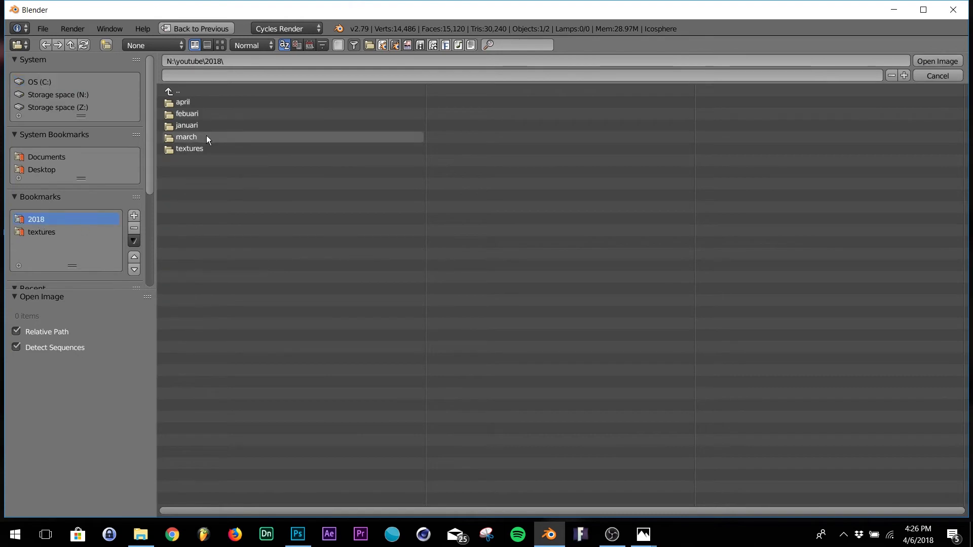
left_click(198, 102)
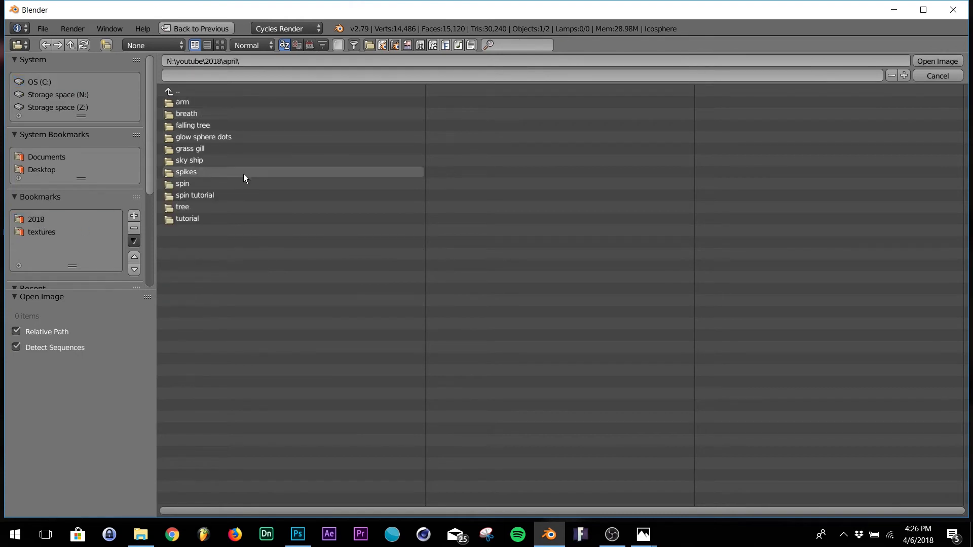
left_click(198, 197)
left_click(200, 102)
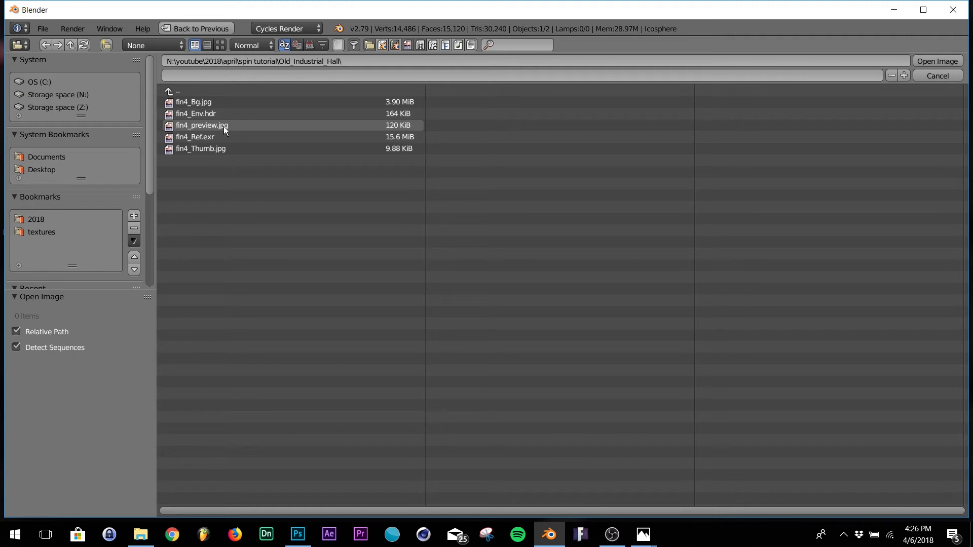
double_click(206, 103)
- Expand the 3D viewport over the node editor and preview the scene in Rendered shading before returning to Material shading
scroll(411, 156, "down", 3)
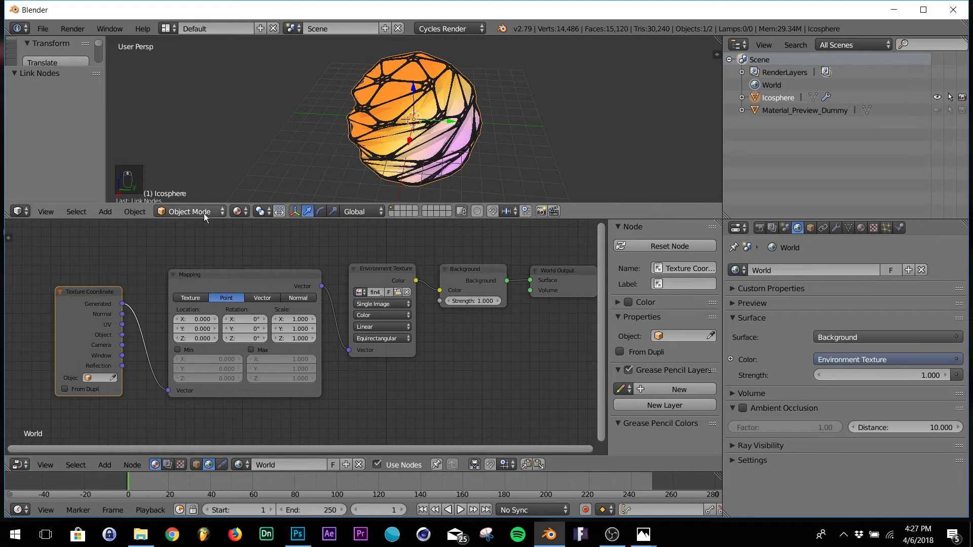
left_click_drag(8, 221, 321, 318)
left_click(238, 466)
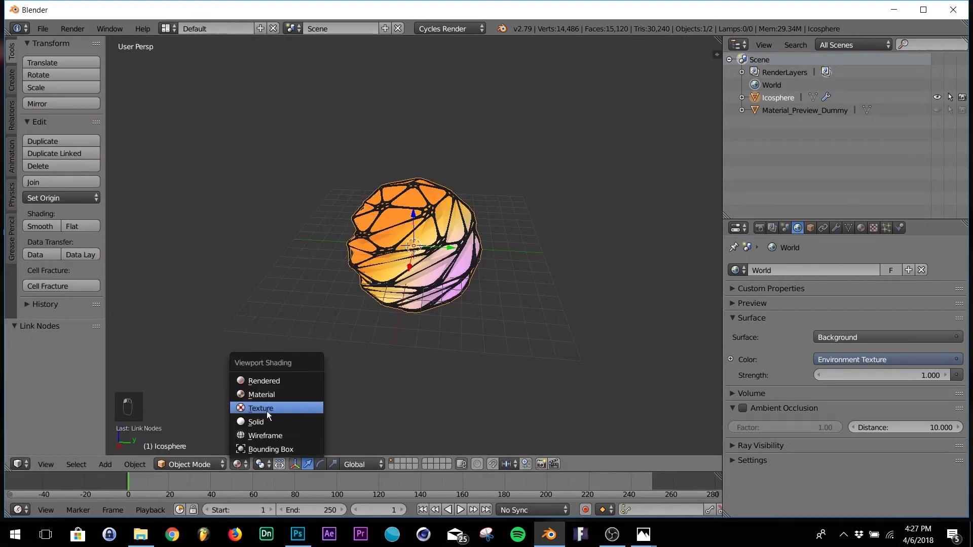
left_click(250, 317)
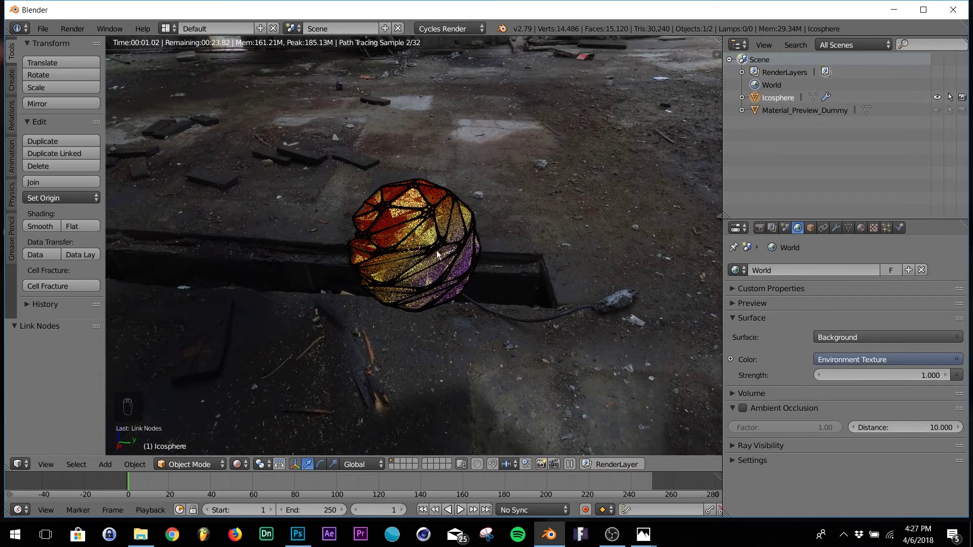
left_click(236, 464)
left_click(258, 396)
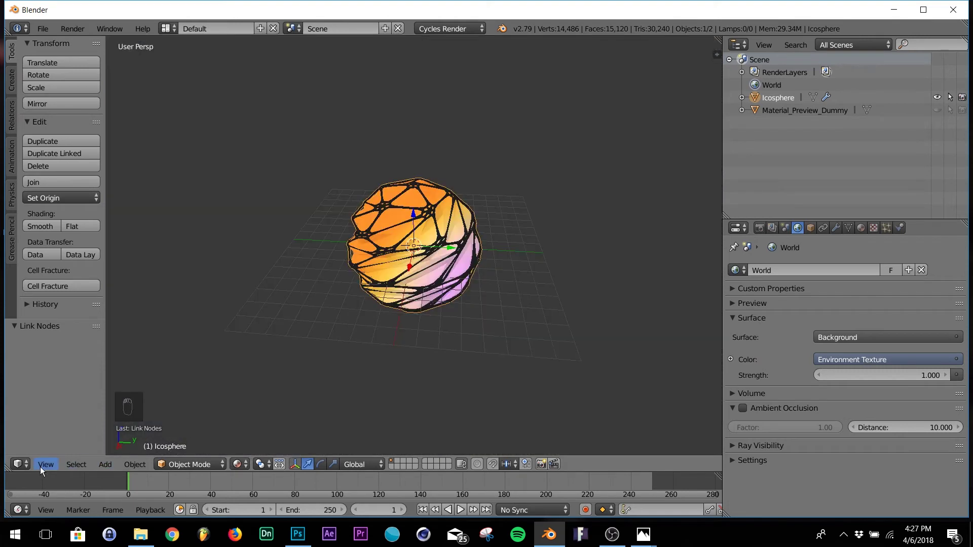
- Split the 3D viewport horizontally again and show the World shader nodes in a Node Editor in the lower area
left_click_drag(14, 456, 18, 256)
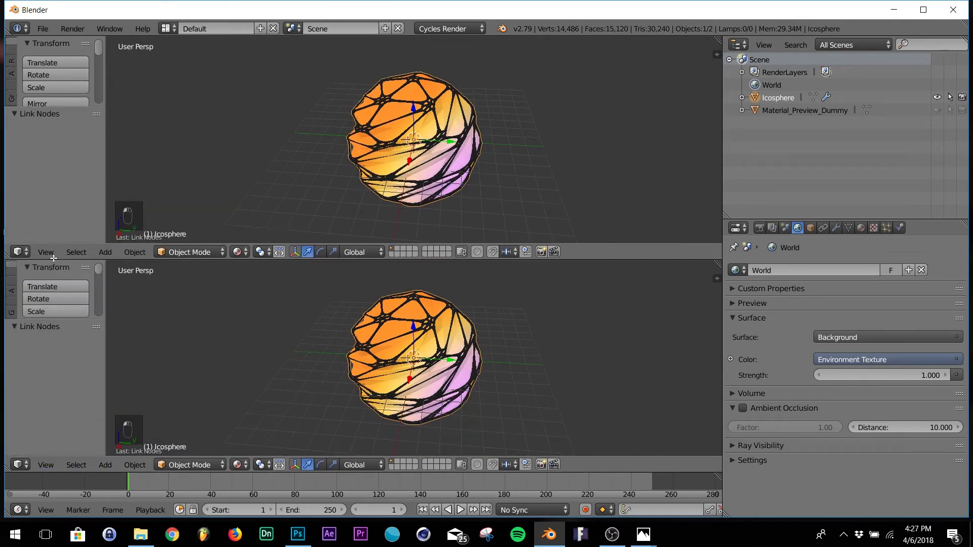
left_click(21, 465)
left_click(39, 330)
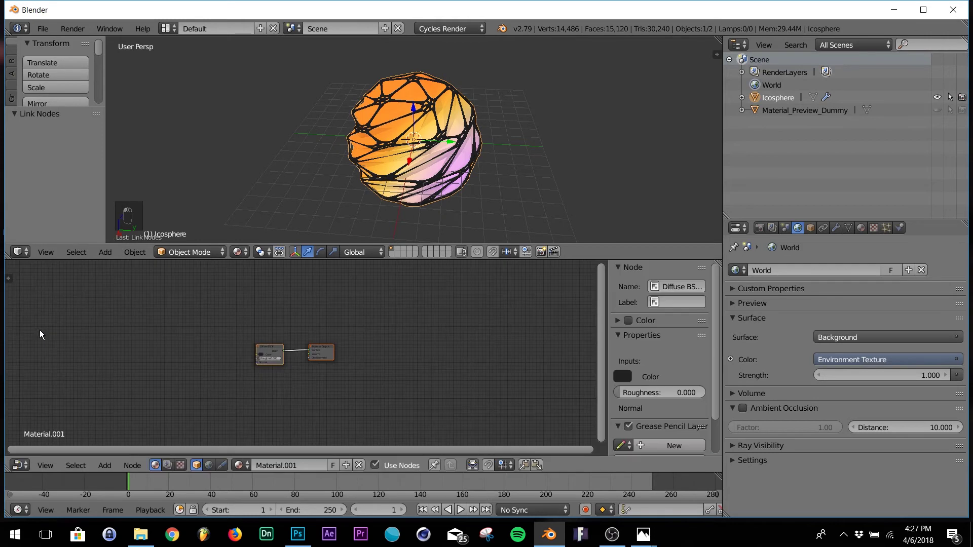
left_click(208, 465)
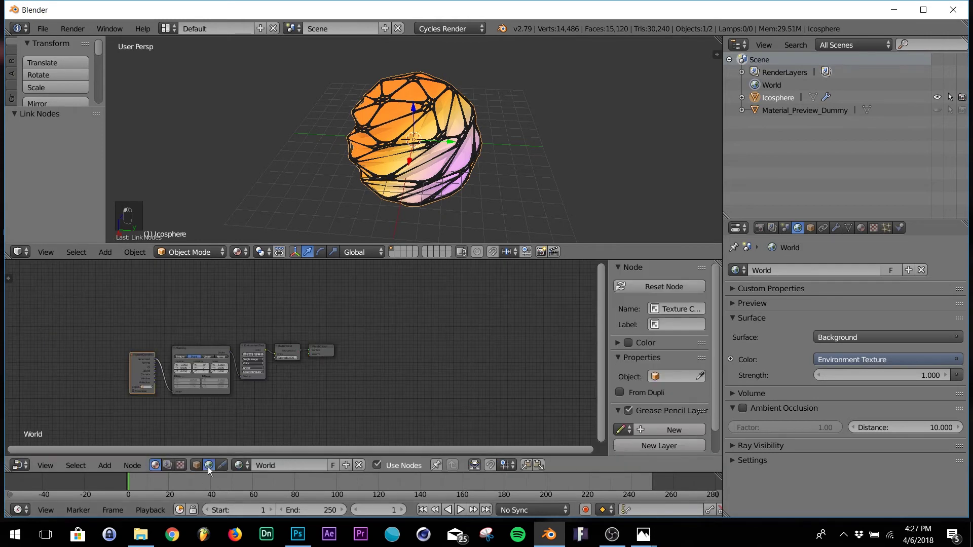
- Set the Background node's Strength to 12
scroll(323, 385, "up", 5)
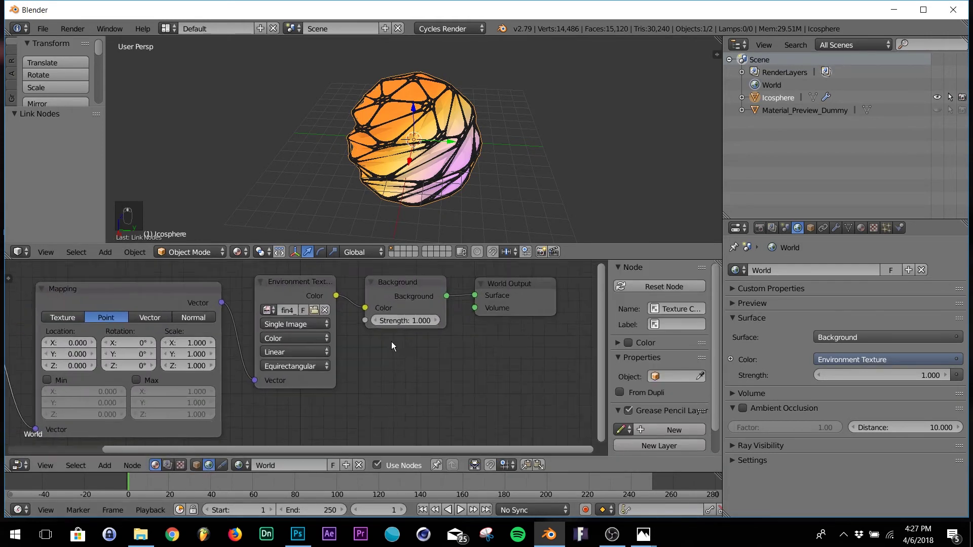
left_click(448, 308)
type("12")
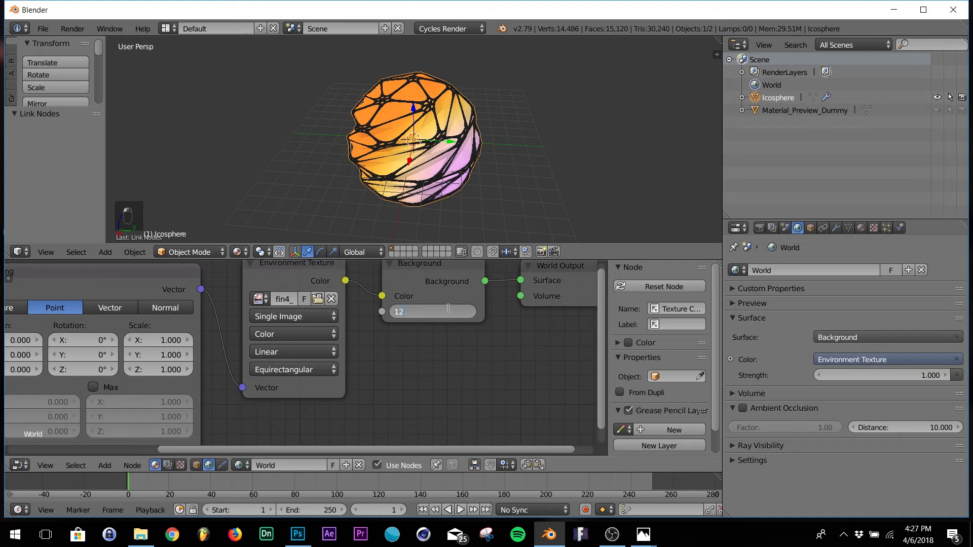
key("Return")
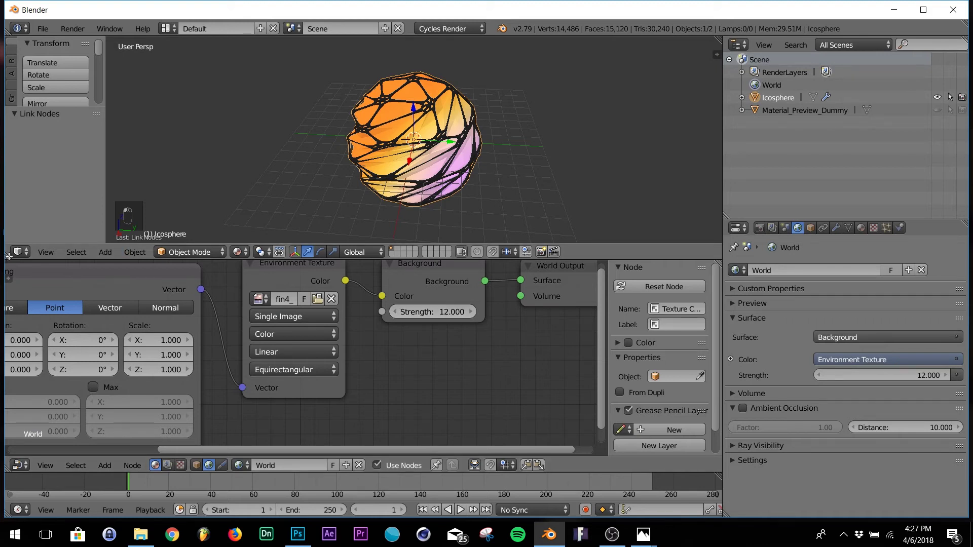
- Merge the Node Editor area back into the 3D viewport and check the environment lighting with a Rendered preview
left_click_drag(9, 256, 20, 345)
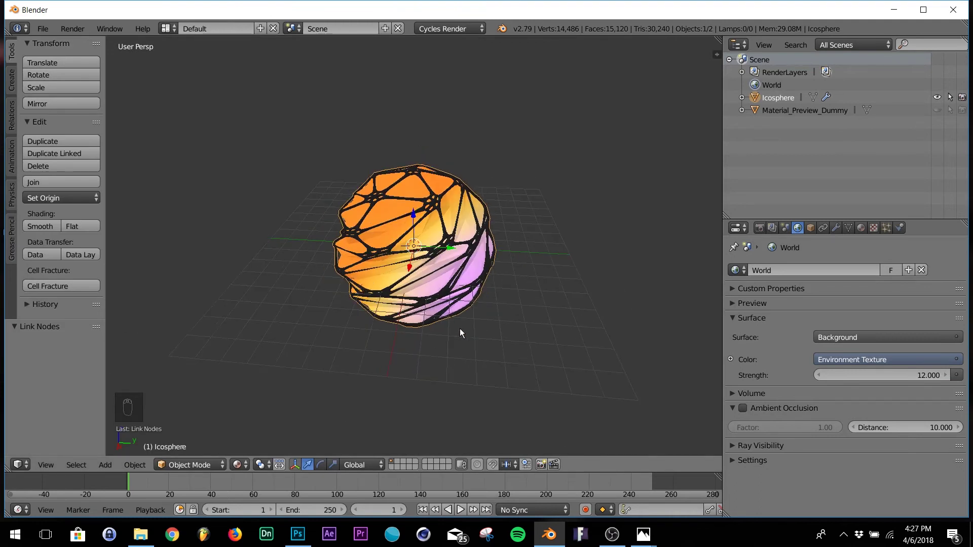
left_click(237, 465)
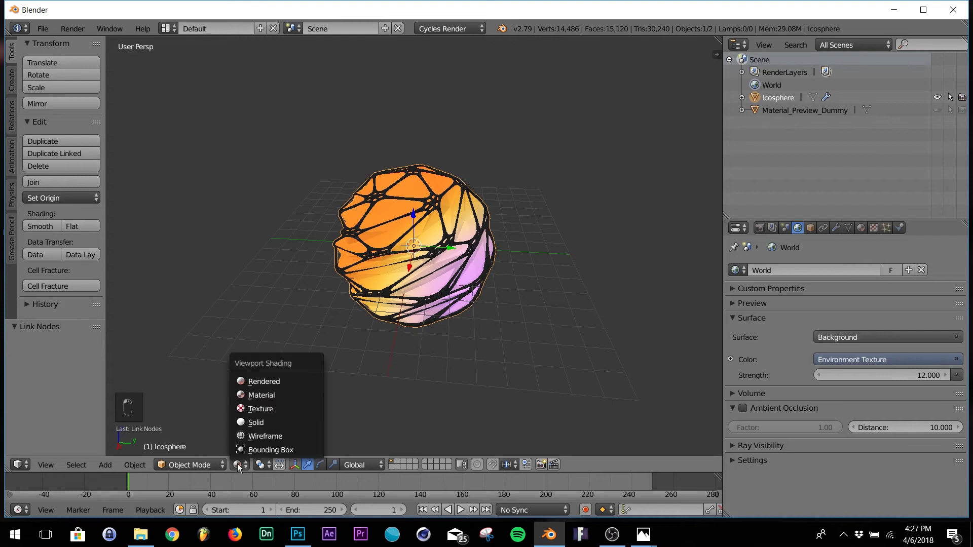
left_click(269, 382)
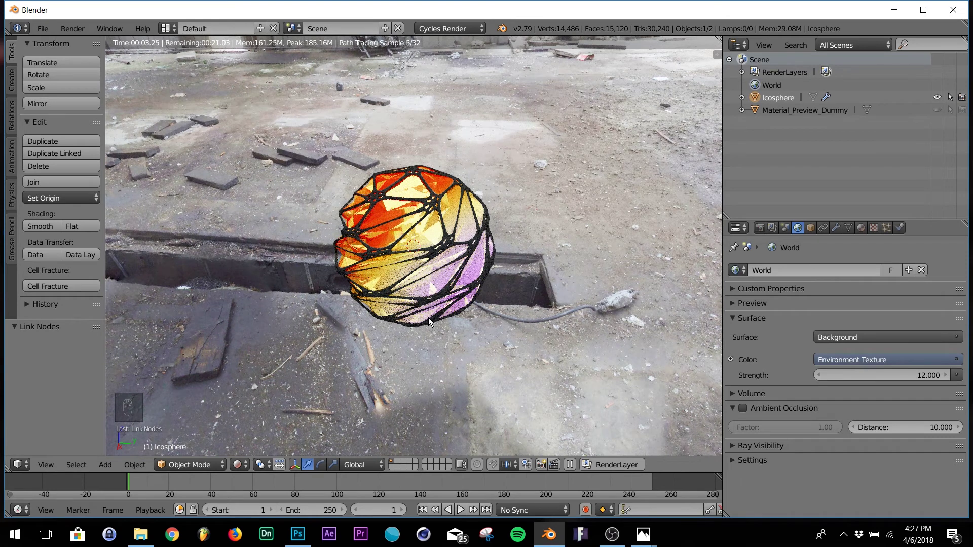
key("shift+z")
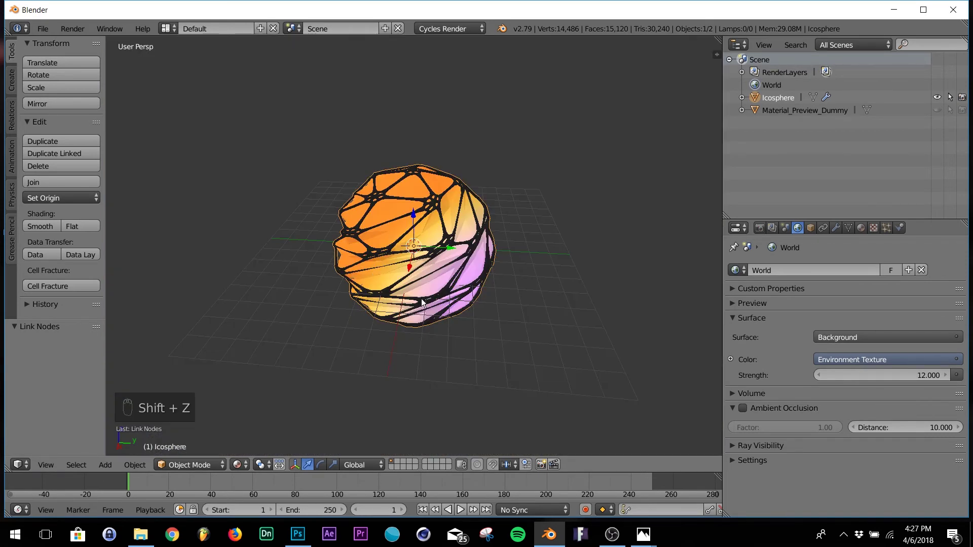
- Add a plane mesh at the origin and scale it up by about 8.475 as a floor
key("shift+a")
mouse_move(423, 302)
left_click(460, 304)
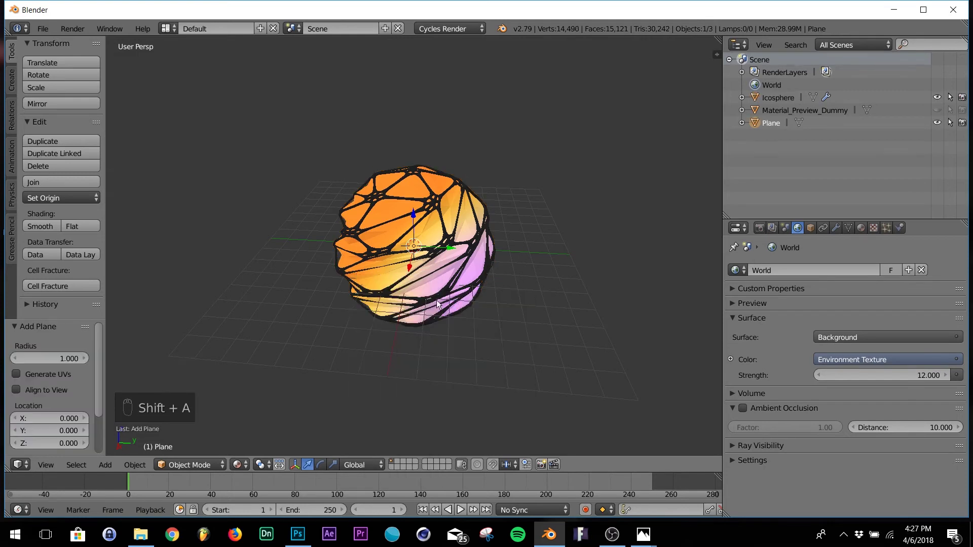
key("s")
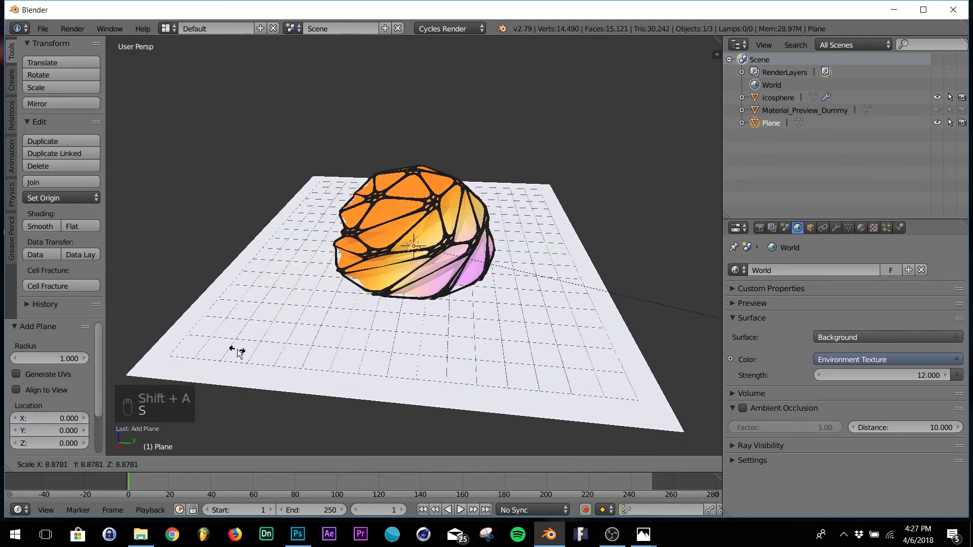
left_click(218, 349)
- Scale the icosphere down to about 0.303 and move it about 4.343 units along the X axis
right_click(464, 222)
key("s")
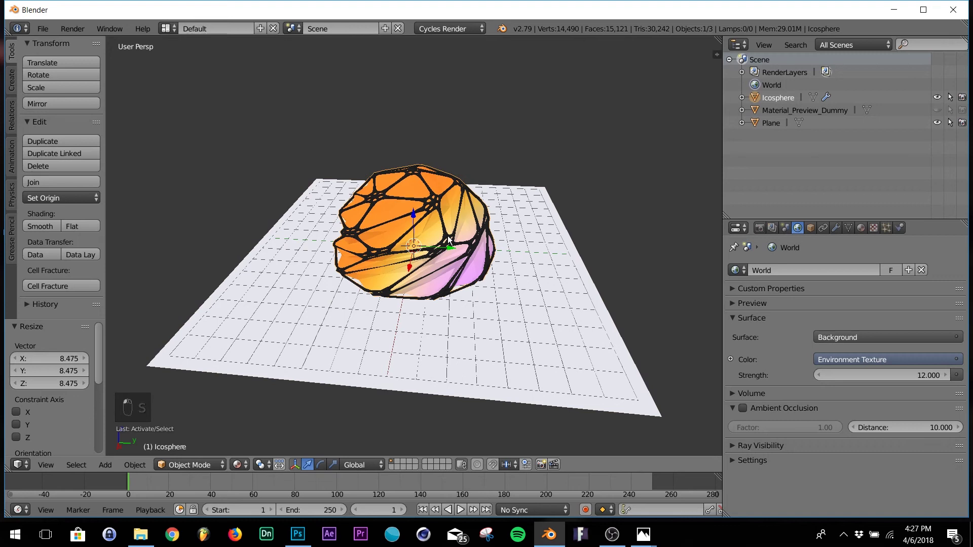
left_click(425, 244)
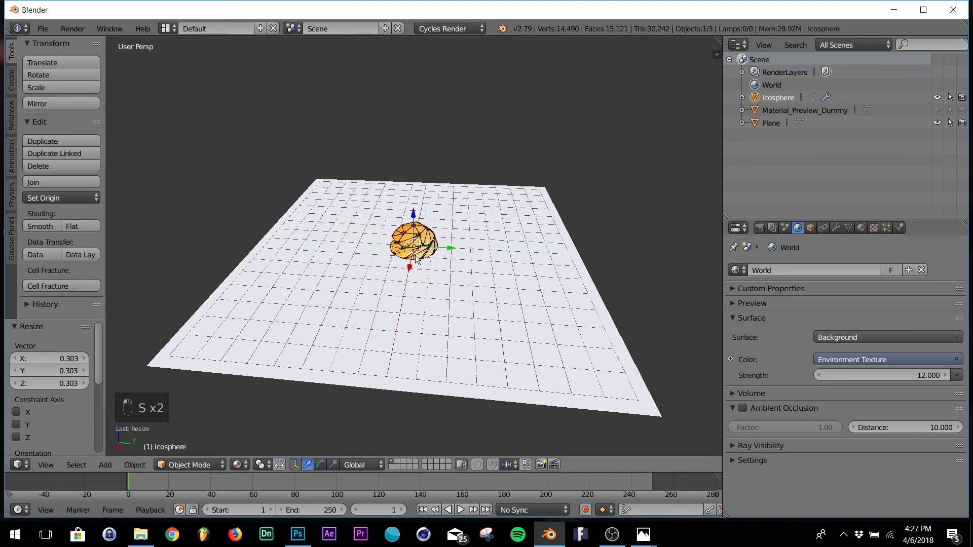
left_click_drag(410, 273, 405, 436)
- Add a camera aligned to the current view and move it about 0.420, 0.012, -0.486 in X, Y, Z to centre the icosphere in frame
scroll(418, 316, "up", 4)
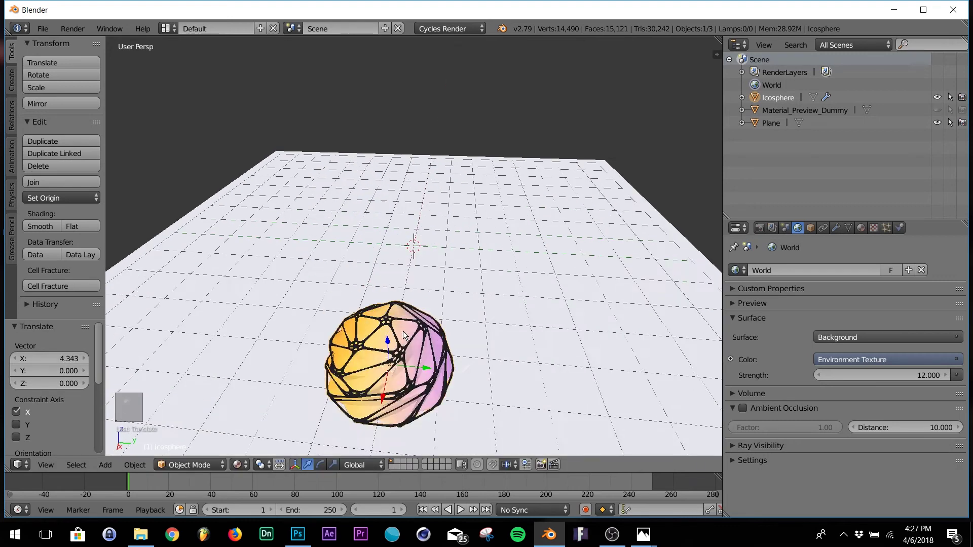
middle_click_drag(418, 318, 441, 248)
scroll(442, 248, "down", 3)
key("shift+a")
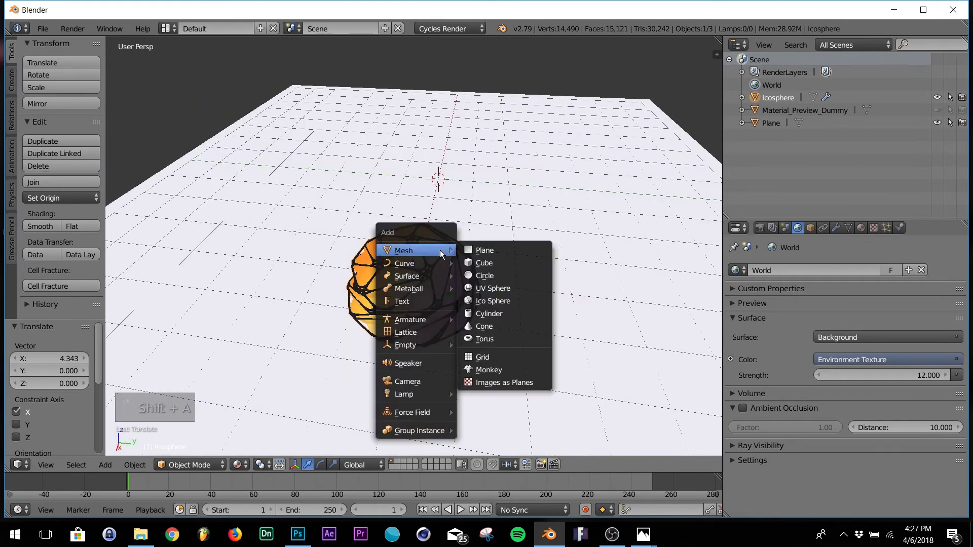
left_click(419, 378)
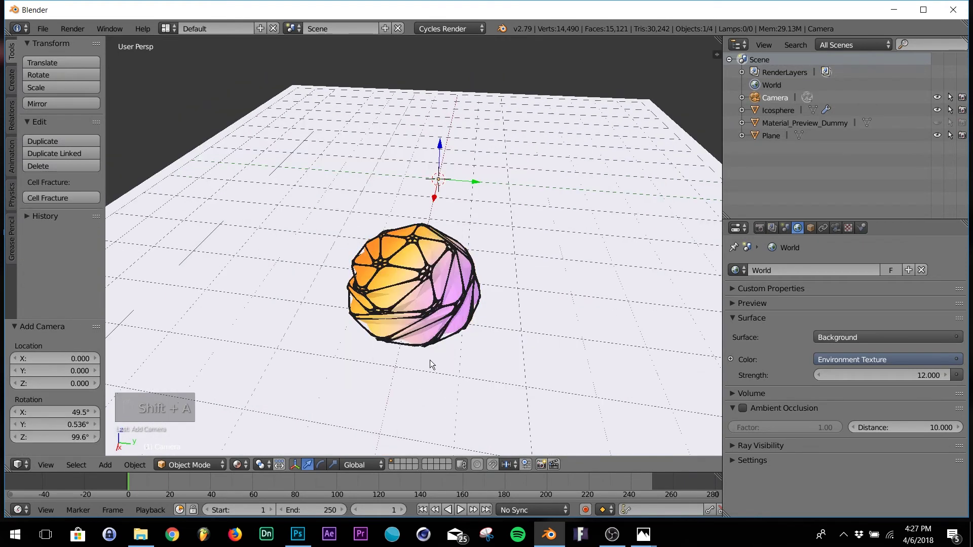
key("ctrl+alt+KP_0")
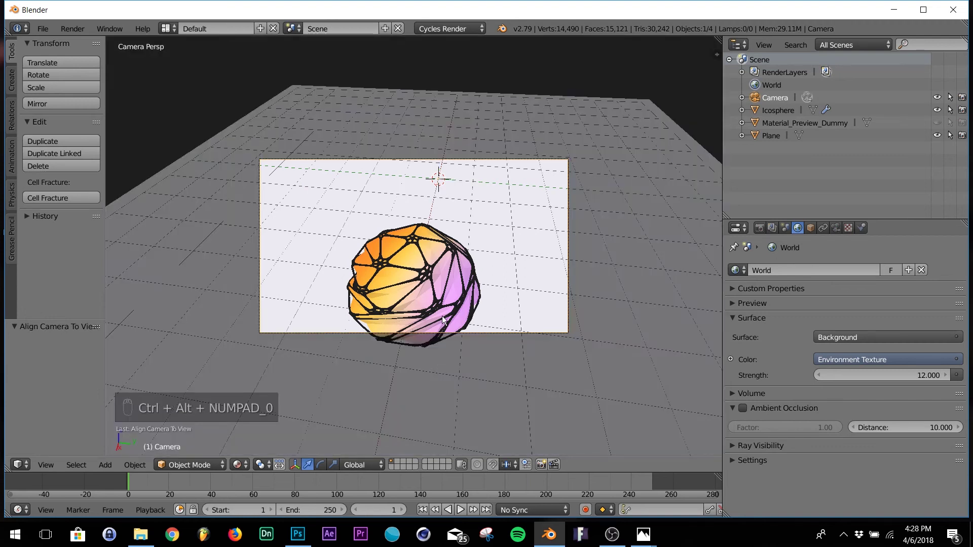
key("g")
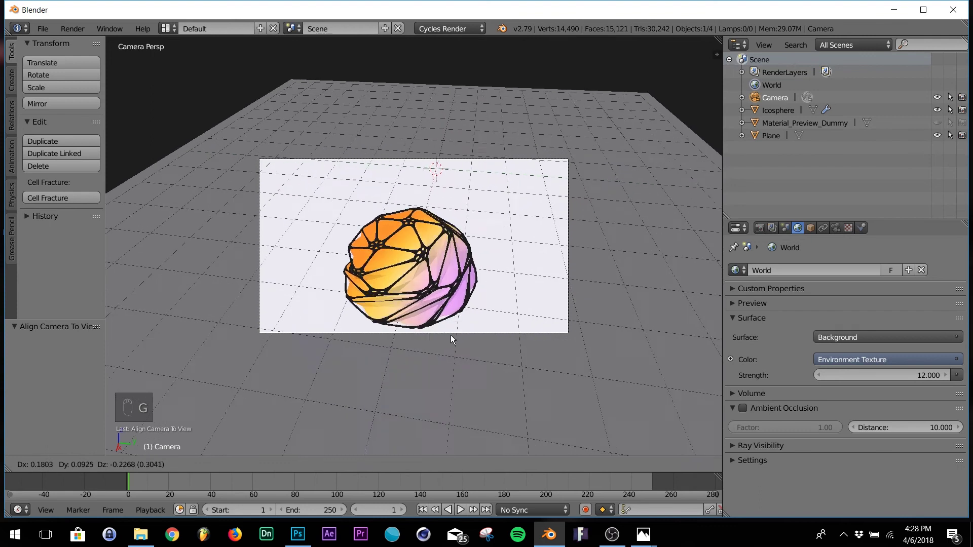
left_click(442, 350)
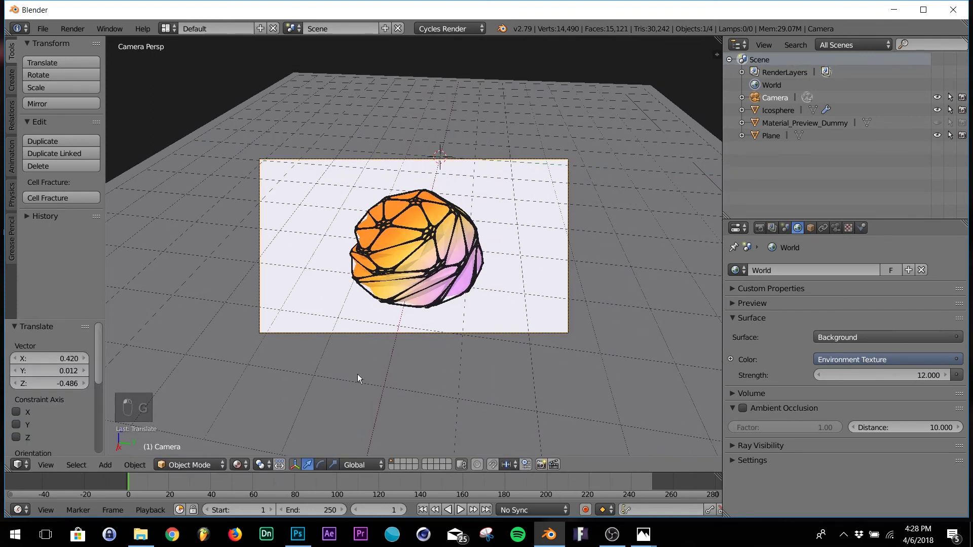
- Raise the icosphere about 1.284 units along the Z axis so it rests on the floor plane
right_click(441, 269)
middle_click_drag(442, 274, 442, 233)
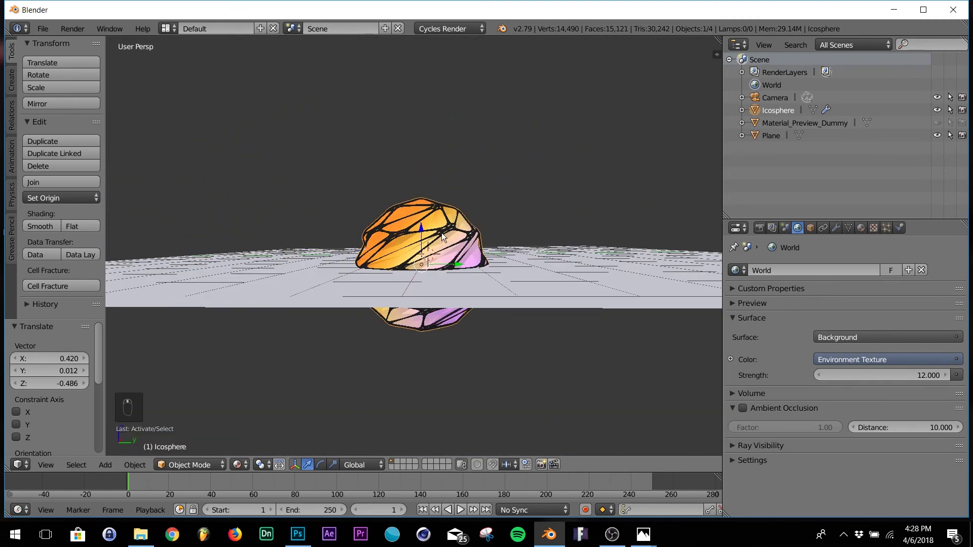
key("g")
key("z")
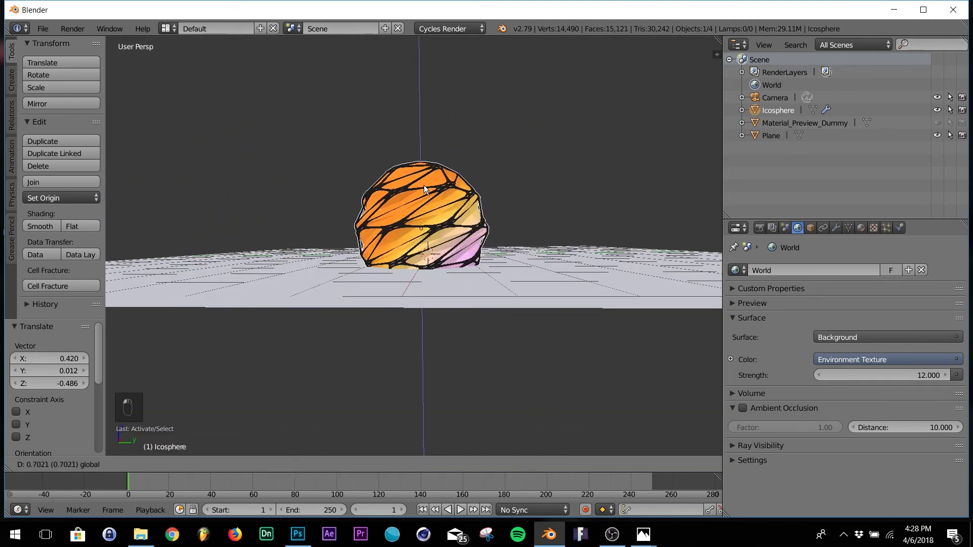
left_click(423, 162)
middle_click_drag(428, 167, 468, 211)
- From the camera view, move the camera about -0.354, -0.047, 0.418 in X, Y, Z to bring the raised icosphere into frame
key("KP_0")
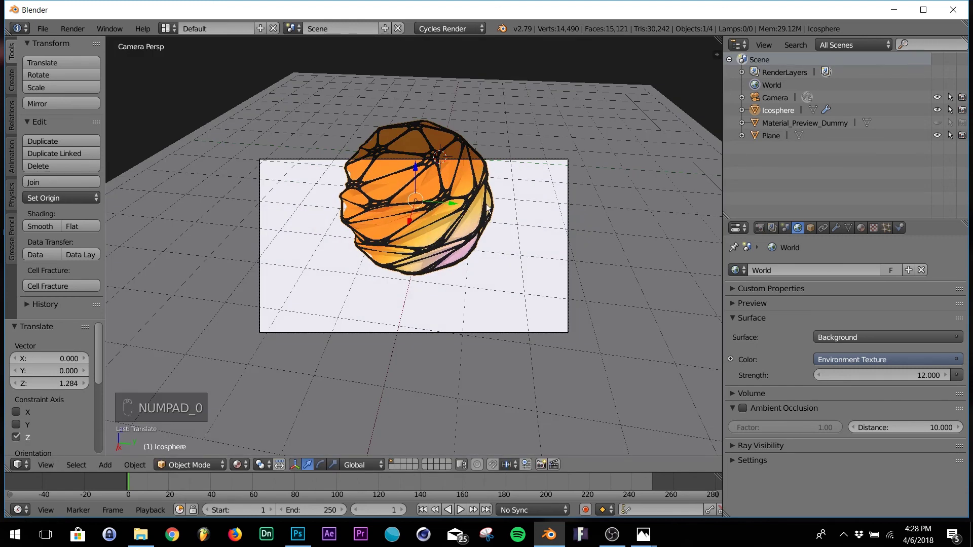
left_click(769, 97)
key("g")
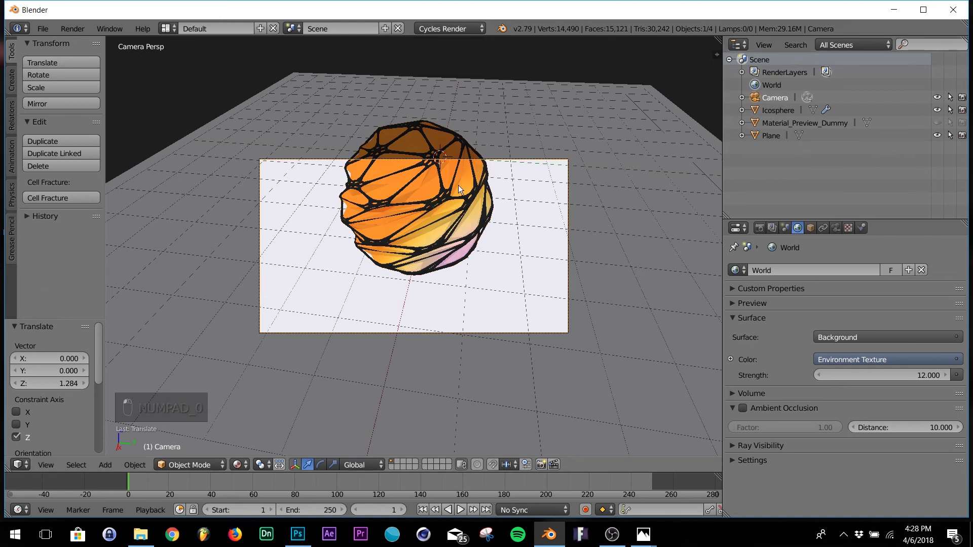
left_click(459, 164)
middle_click(466, 181)
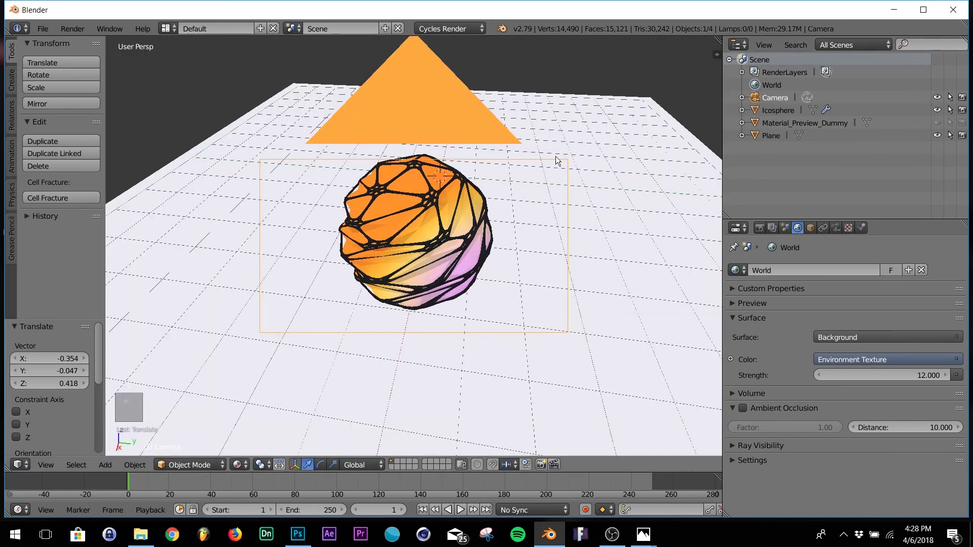
- Pull the camera back about 1.019 along its local Z, nudge it about -0.099, -0.080, 0.131, and check the framing with a Rendered preview
key("KP_0")
key("g")
key("z")
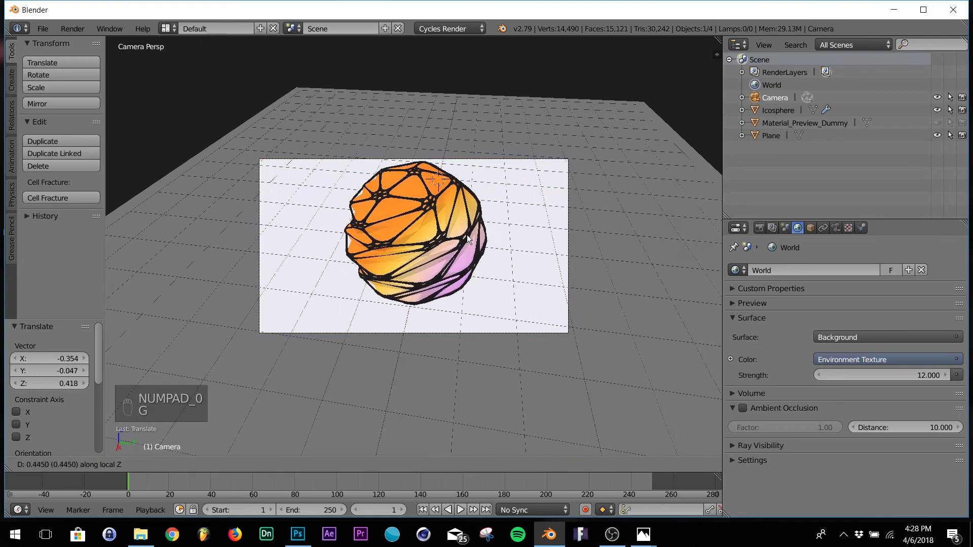
left_click(468, 247)
key("g")
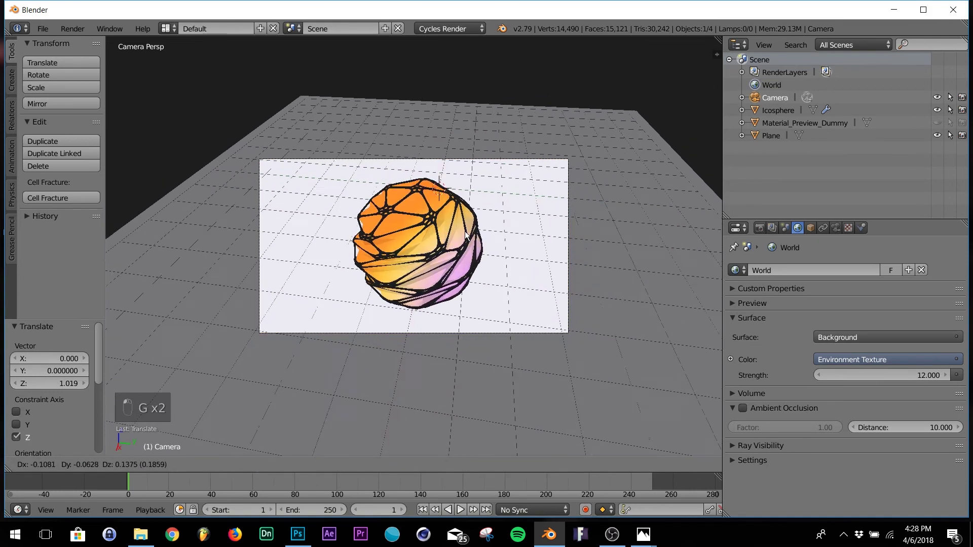
left_click(466, 237)
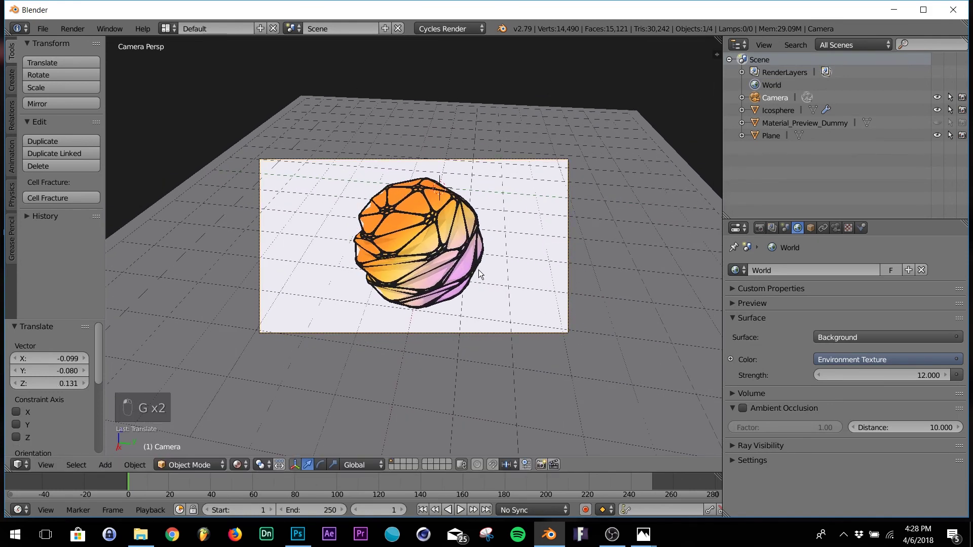
key("shift+z")
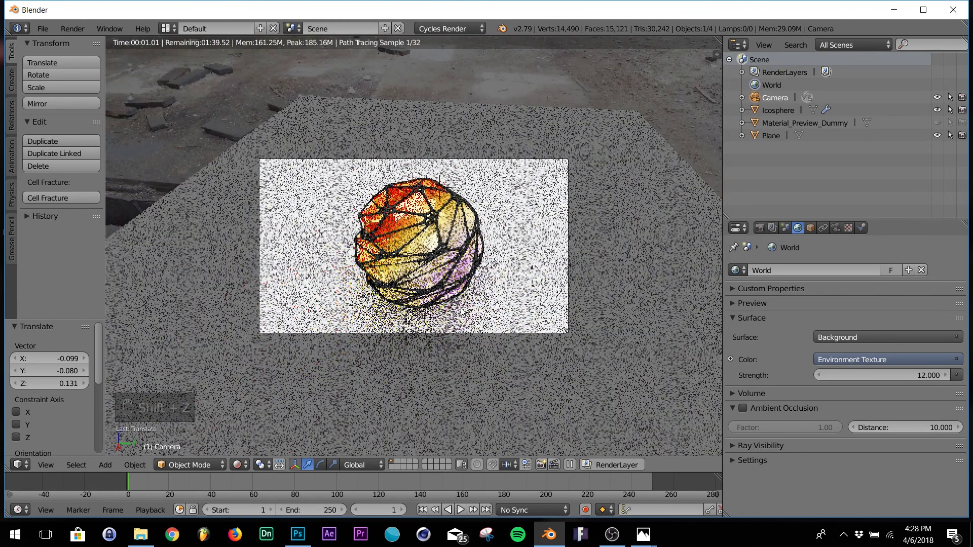
key("shift+z")
- Give the floor plane a new material with Mix Shader as its surface
right_click(625, 290)
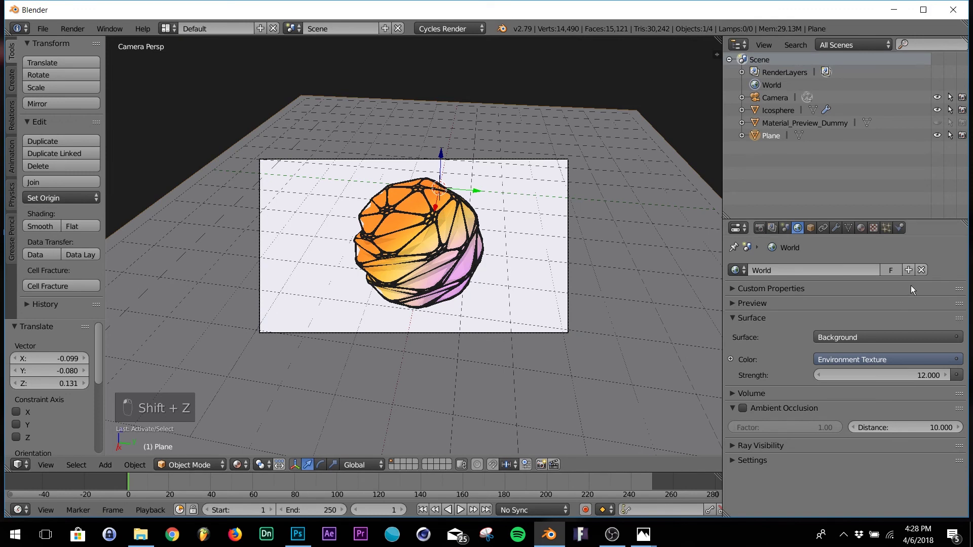
left_click(859, 228)
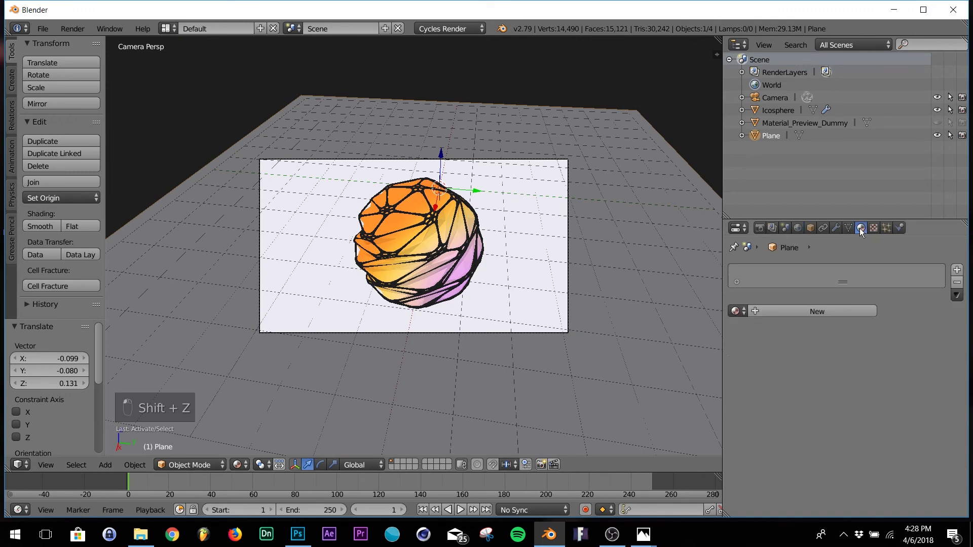
left_click(825, 310)
scroll(856, 348, "down", 4)
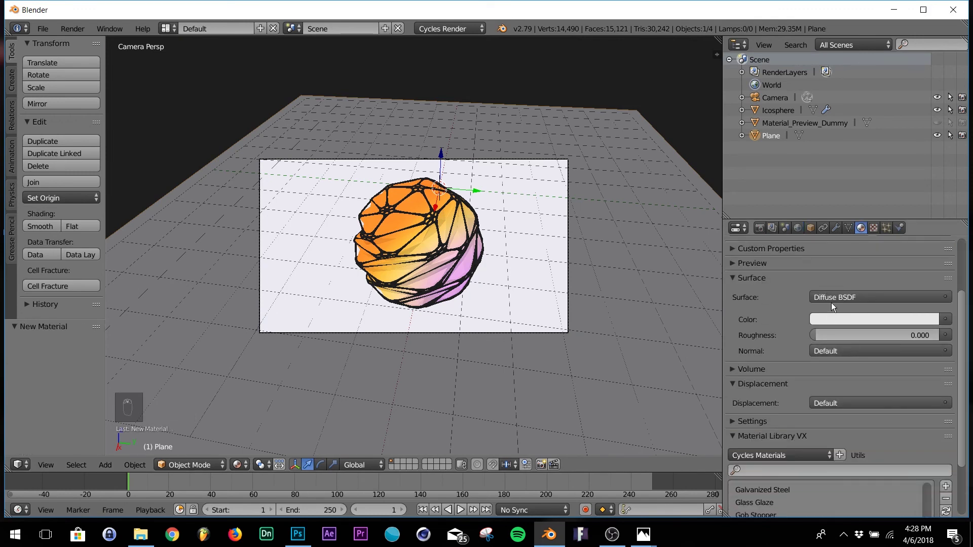
left_click(830, 302)
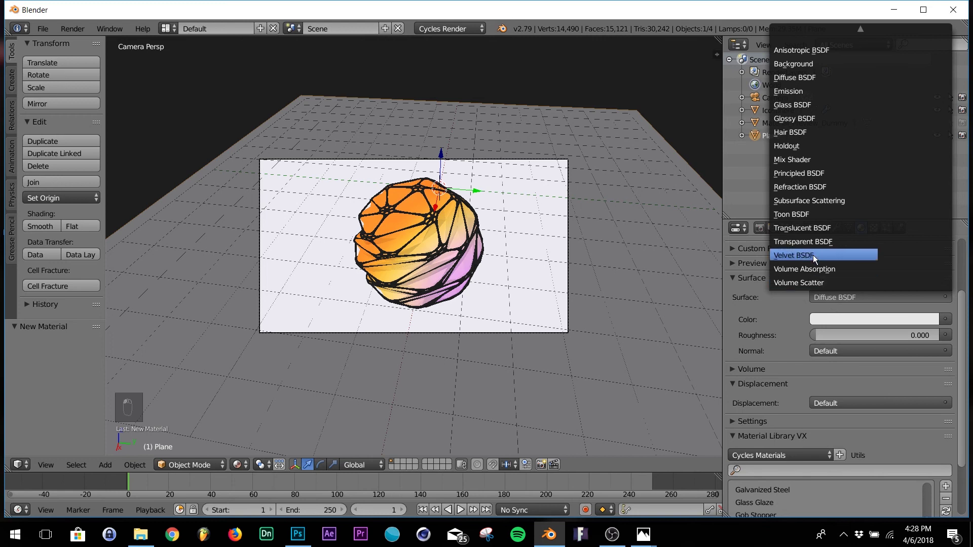
left_click(798, 160)
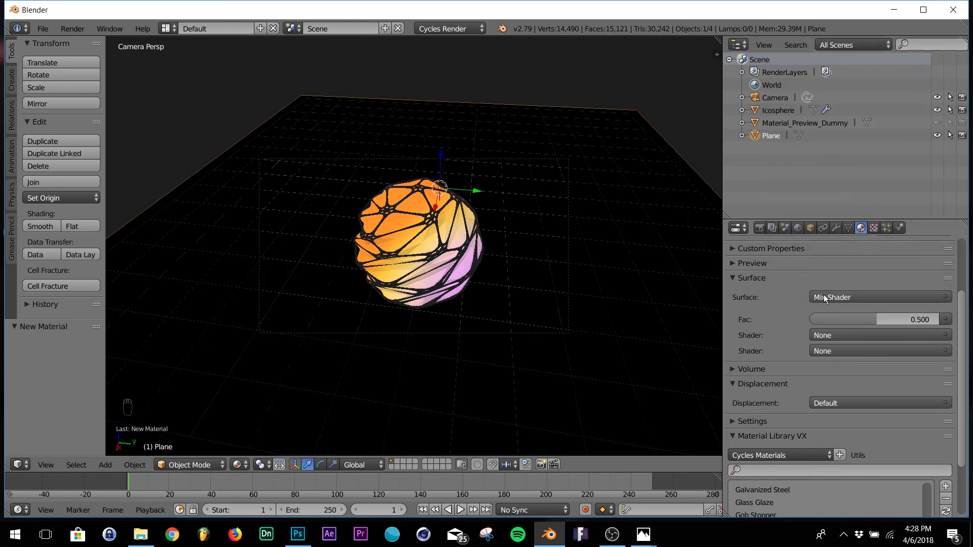
- Mix a Diffuse BSDF with a Glossy BSDF in the floor material and set the mix factor to about 0.062
left_click(828, 335)
left_click(831, 115)
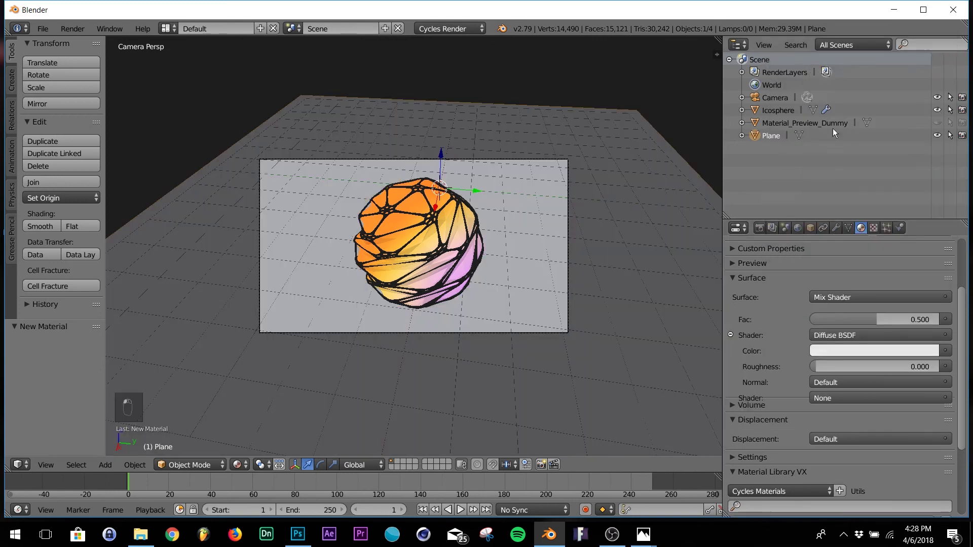
left_click(833, 399)
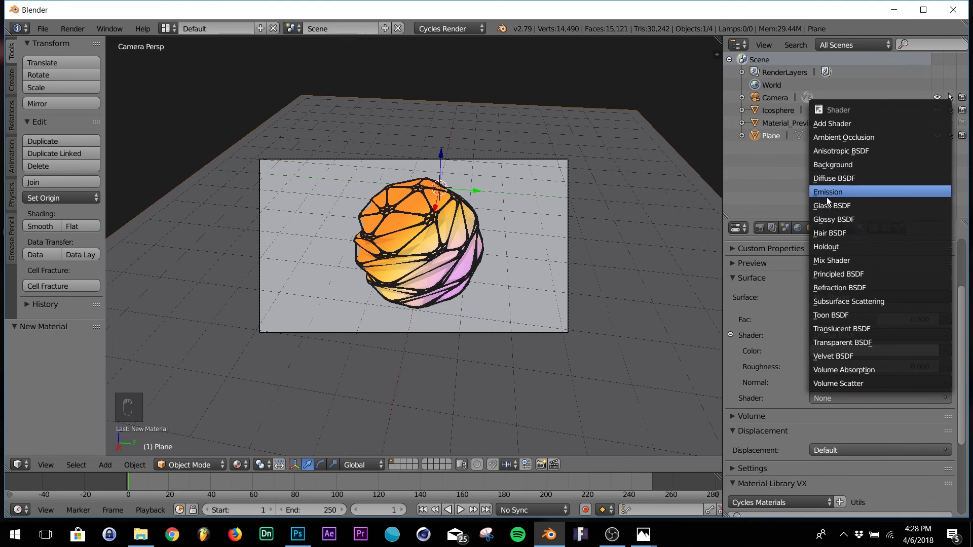
left_click(824, 219)
left_click_drag(873, 321, 831, 321)
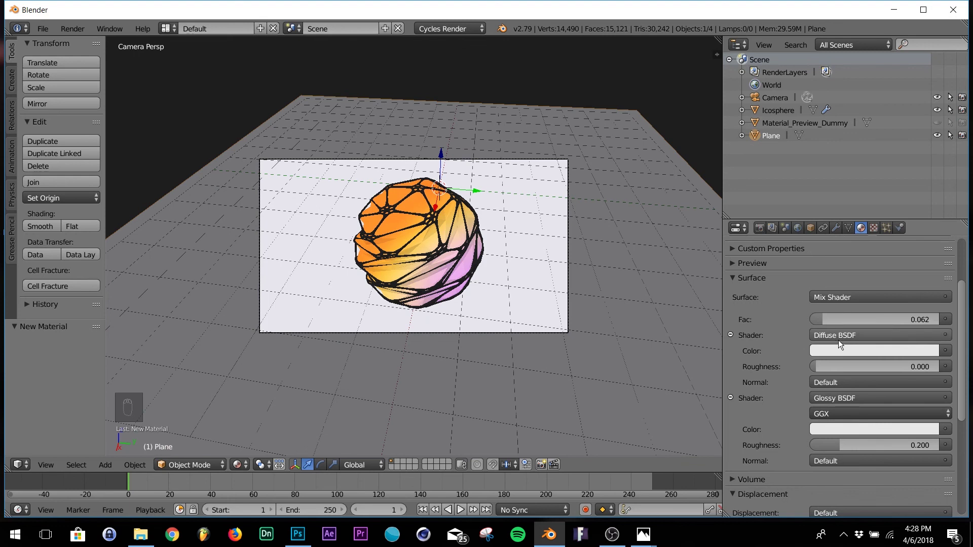
- Make the floor's diffuse color near-black, set the glossy roughness to about 0.036, and start a Rendered preview
left_click(843, 349)
left_click(926, 257)
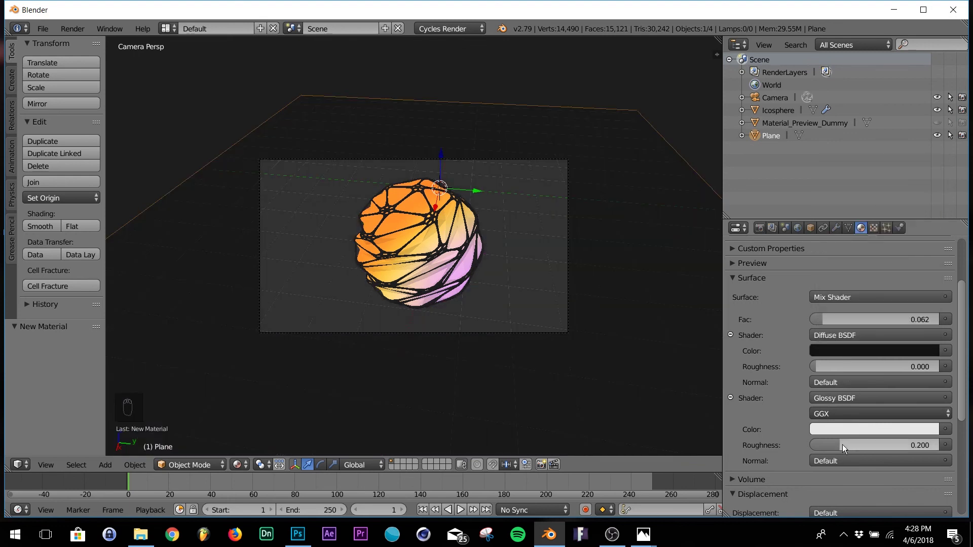
left_click_drag(843, 445, 820, 445)
key("shift+z")
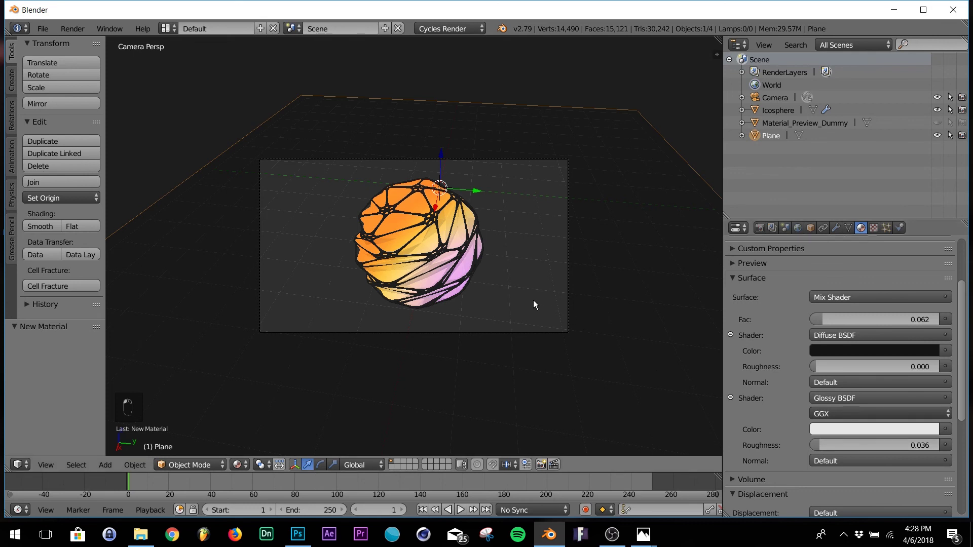